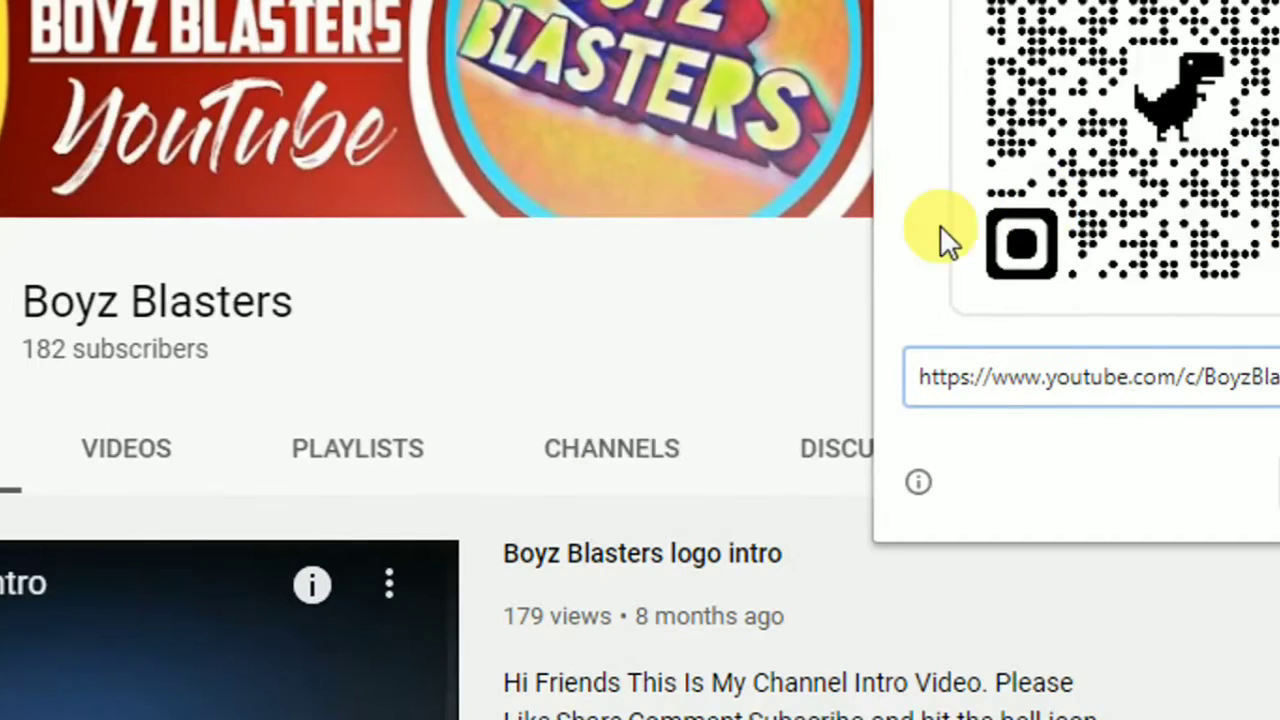
{"action": "left_click", "coordinate": [1123, 223]}
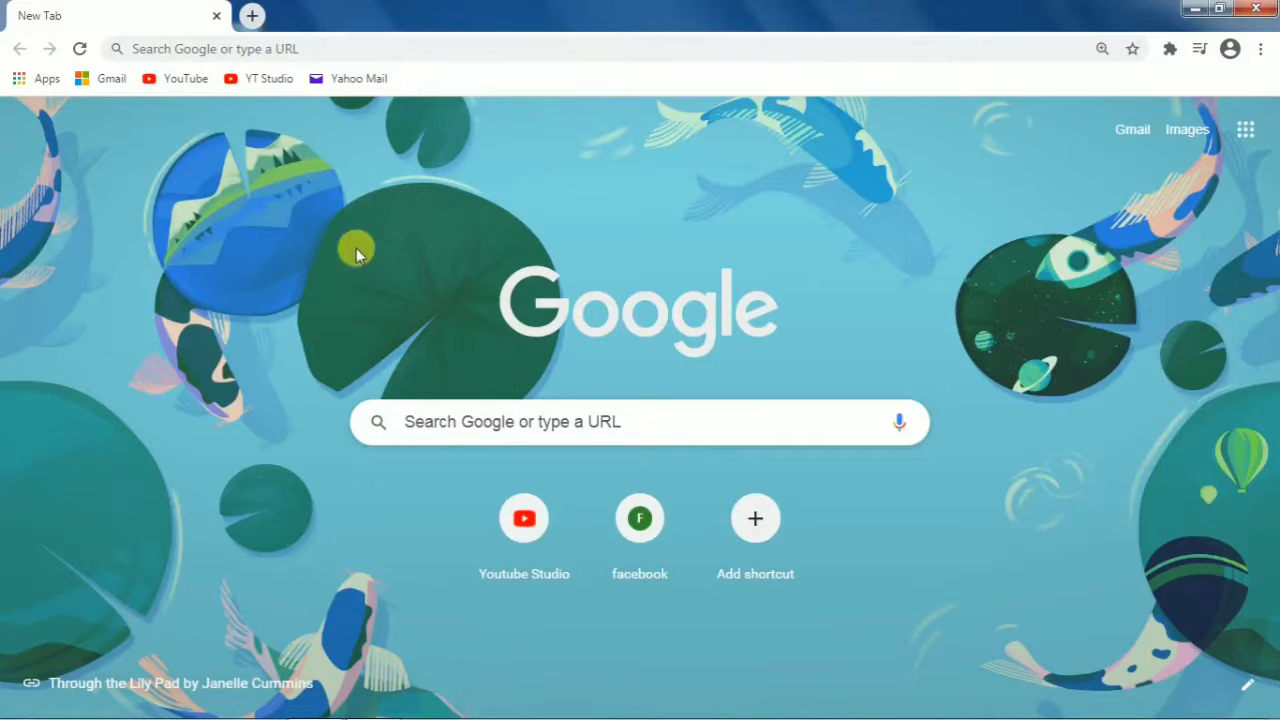
Step: Open the browser's experiments page at chrome://flags
{"action": "left_click", "coordinate": [200, 45]}
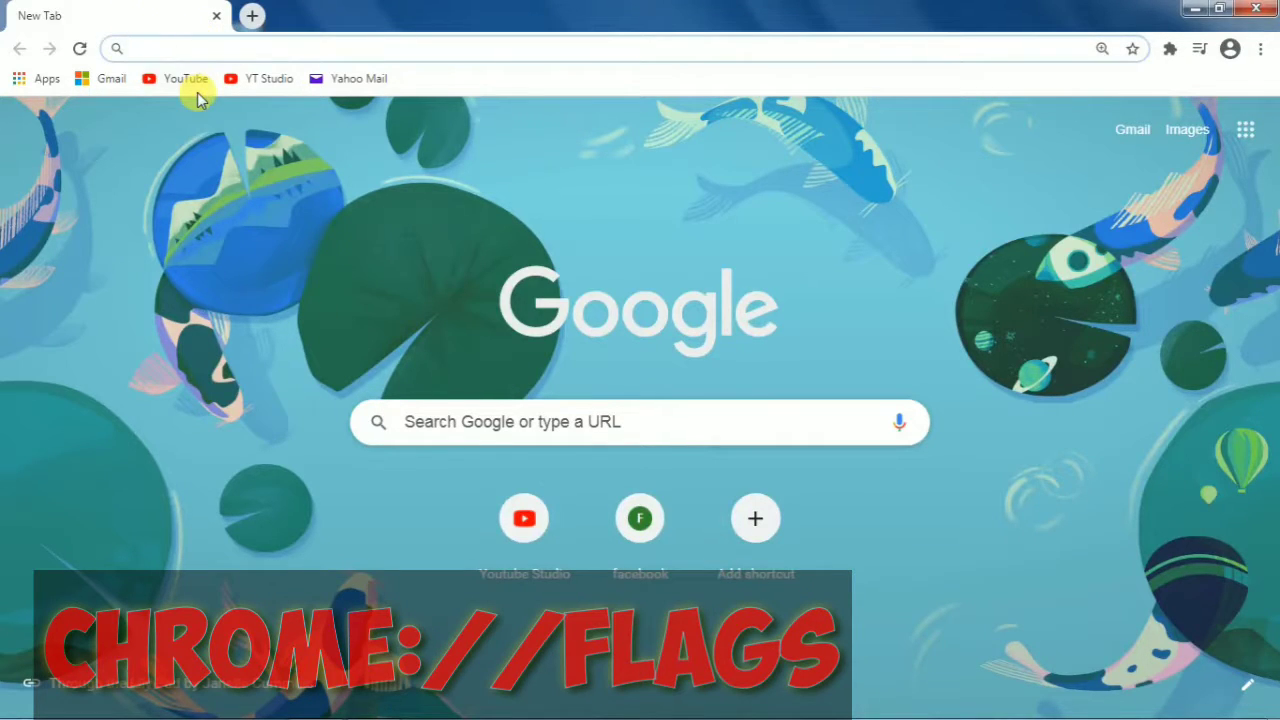
{"action": "type", "text": "chrom"}
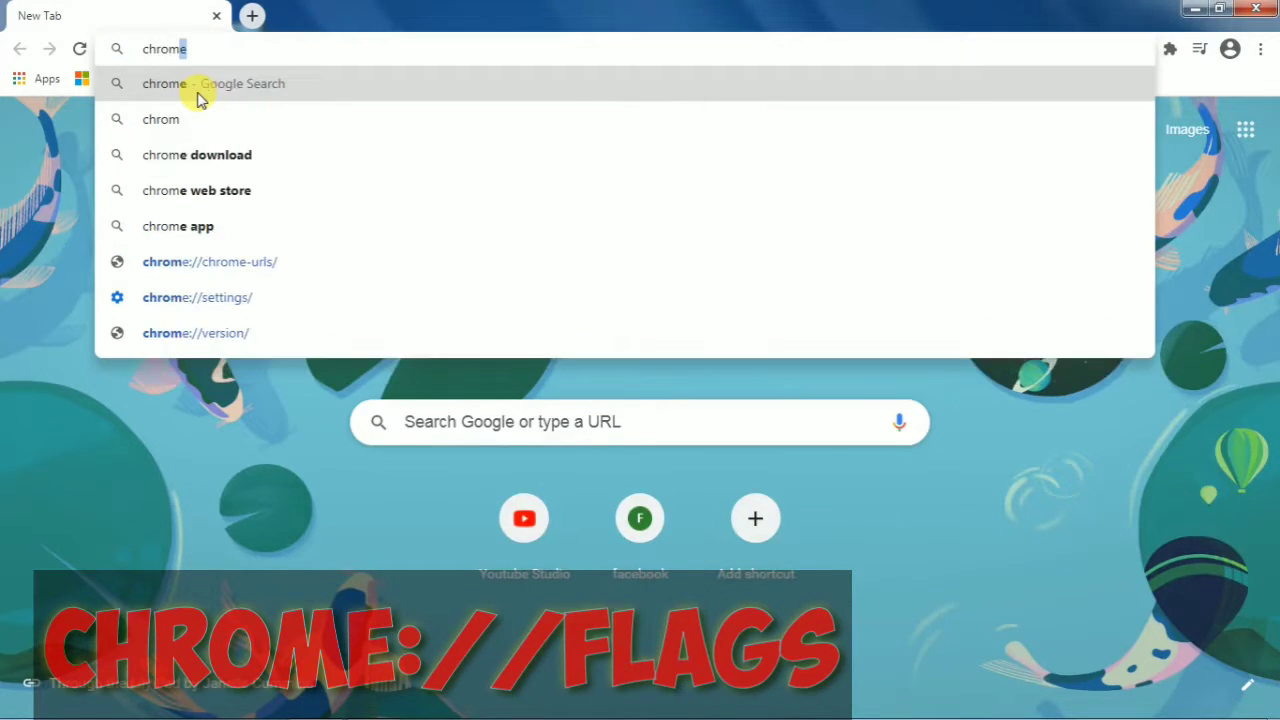
{"action": "type", "text": "e:"}
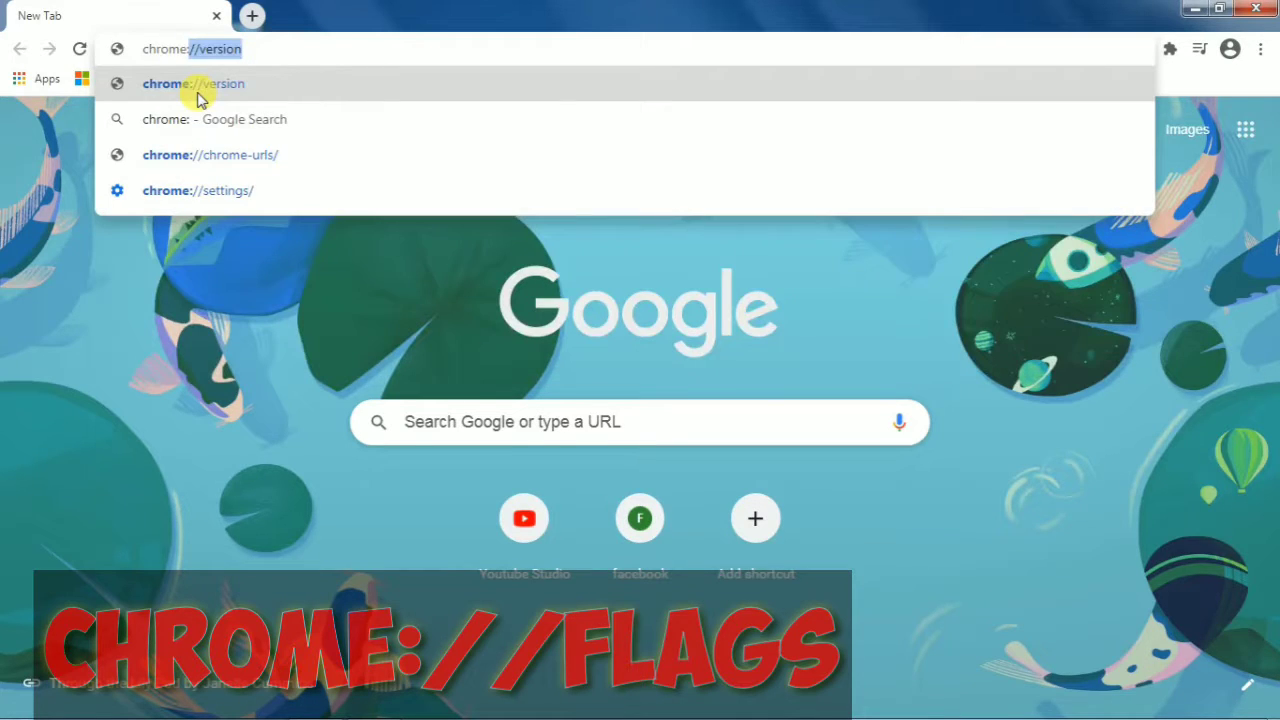
{"action": "type", "text": "//flag"}
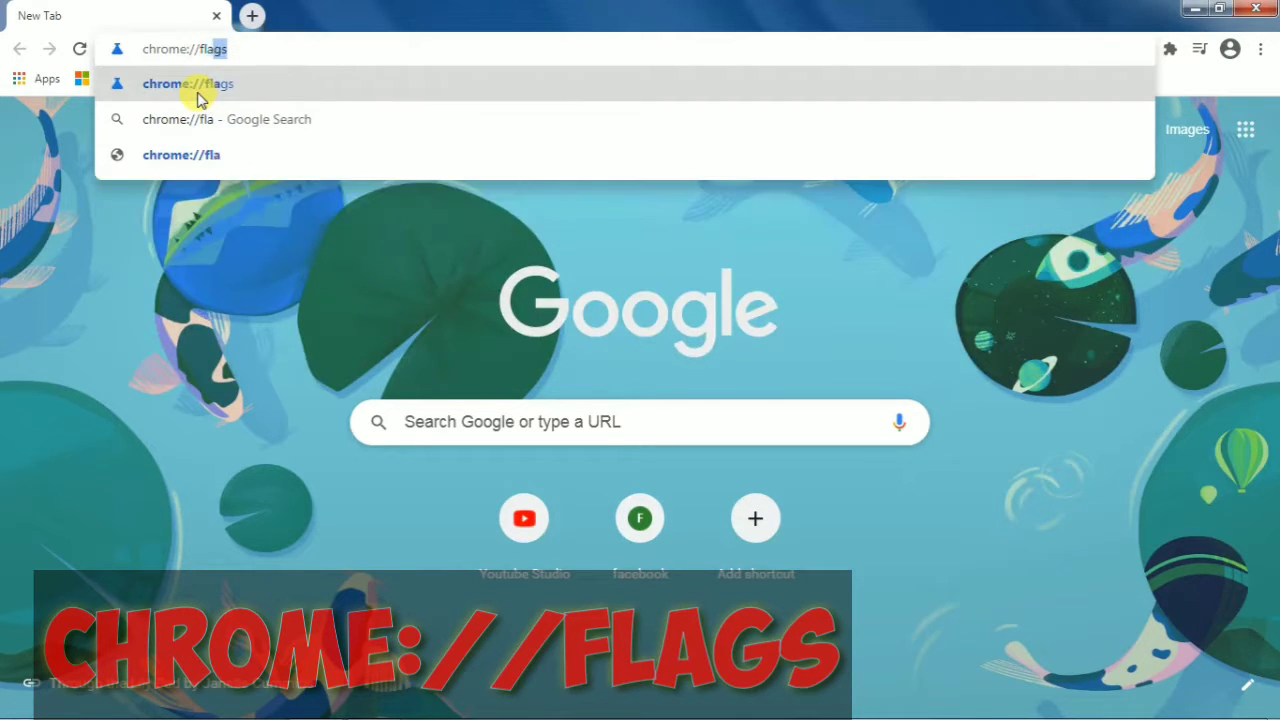
{"action": "key", "text": "Return"}
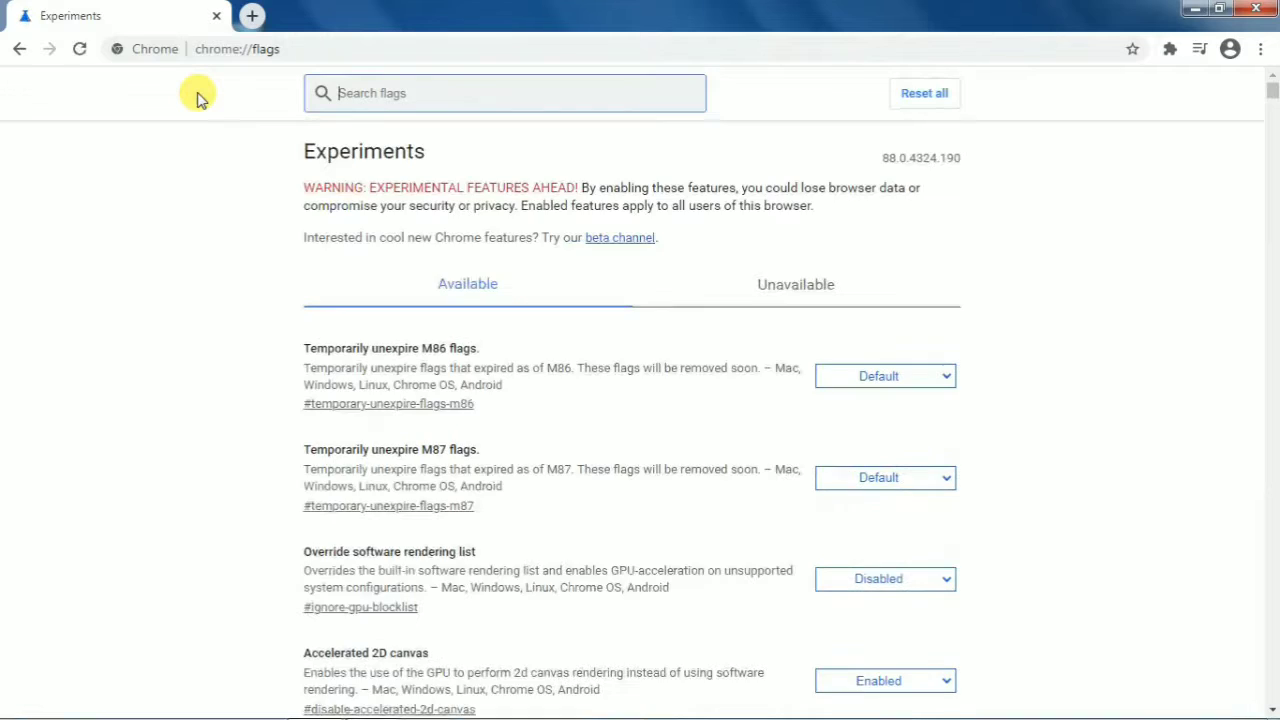
Step: Search the experimental flags for "share"
{"action": "left_click", "coordinate": [123, 277]}
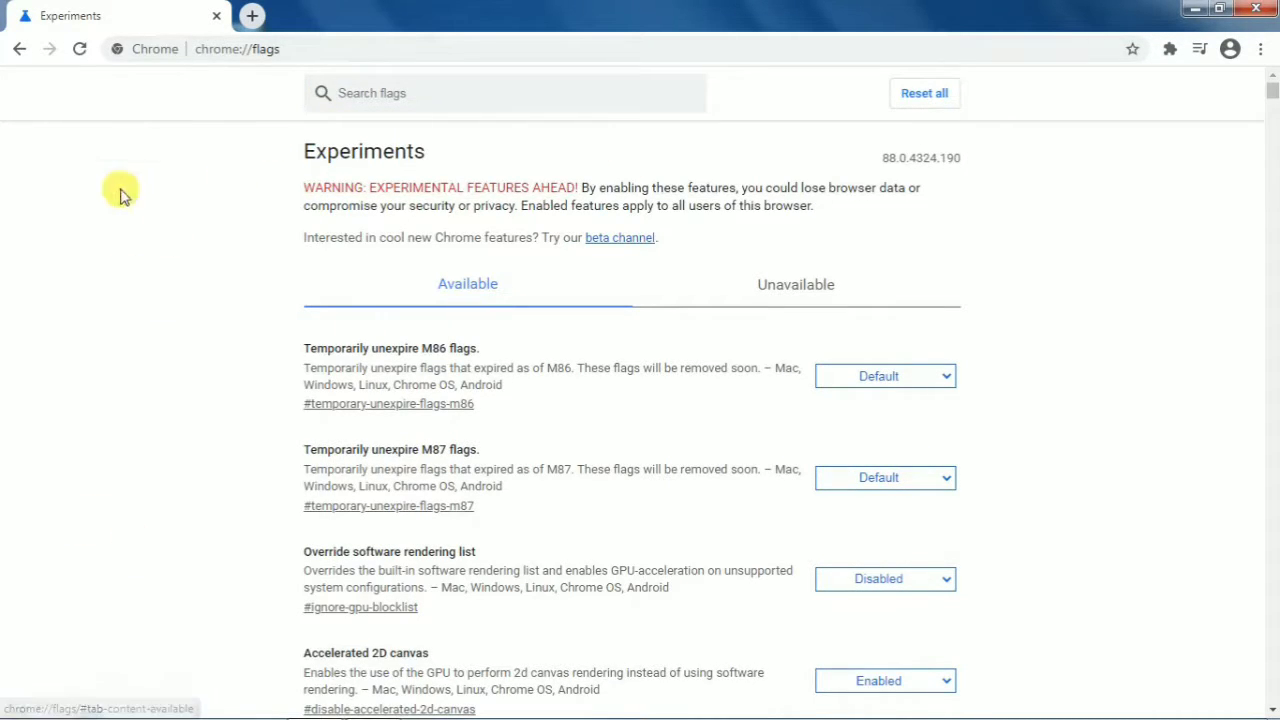
{"action": "left_click", "coordinate": [404, 96]}
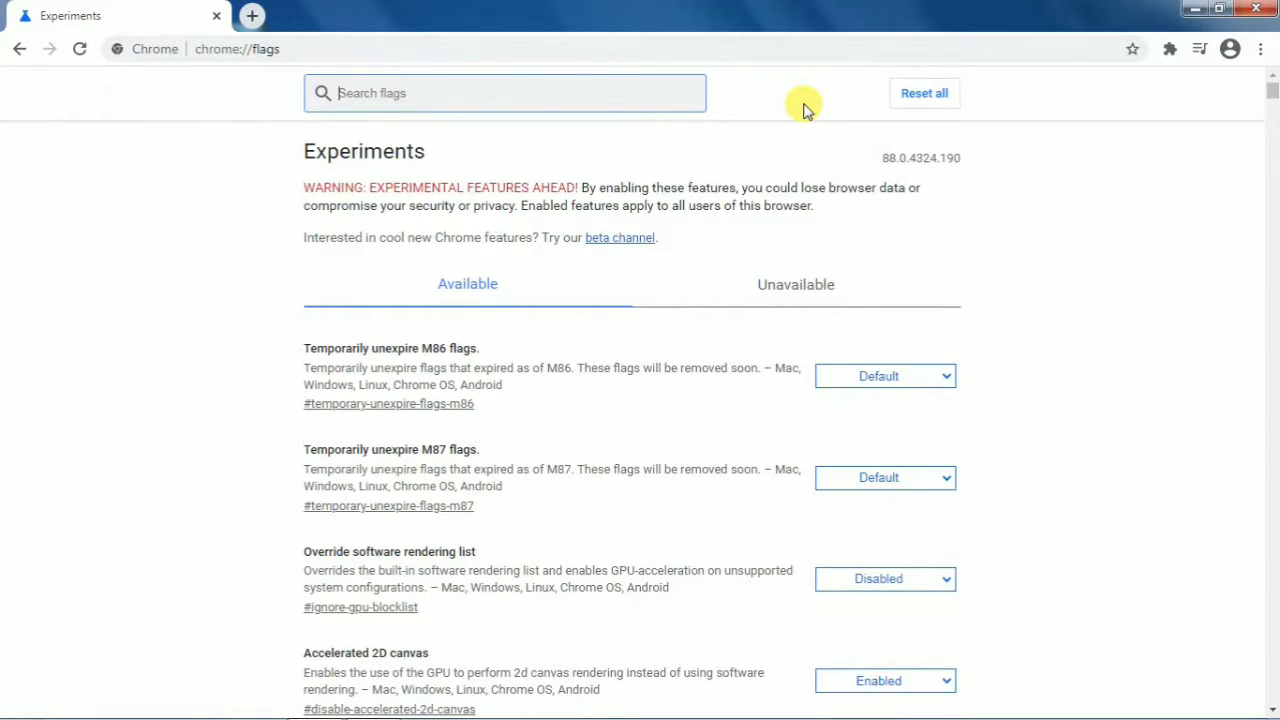
{"action": "type", "text": "shr"}
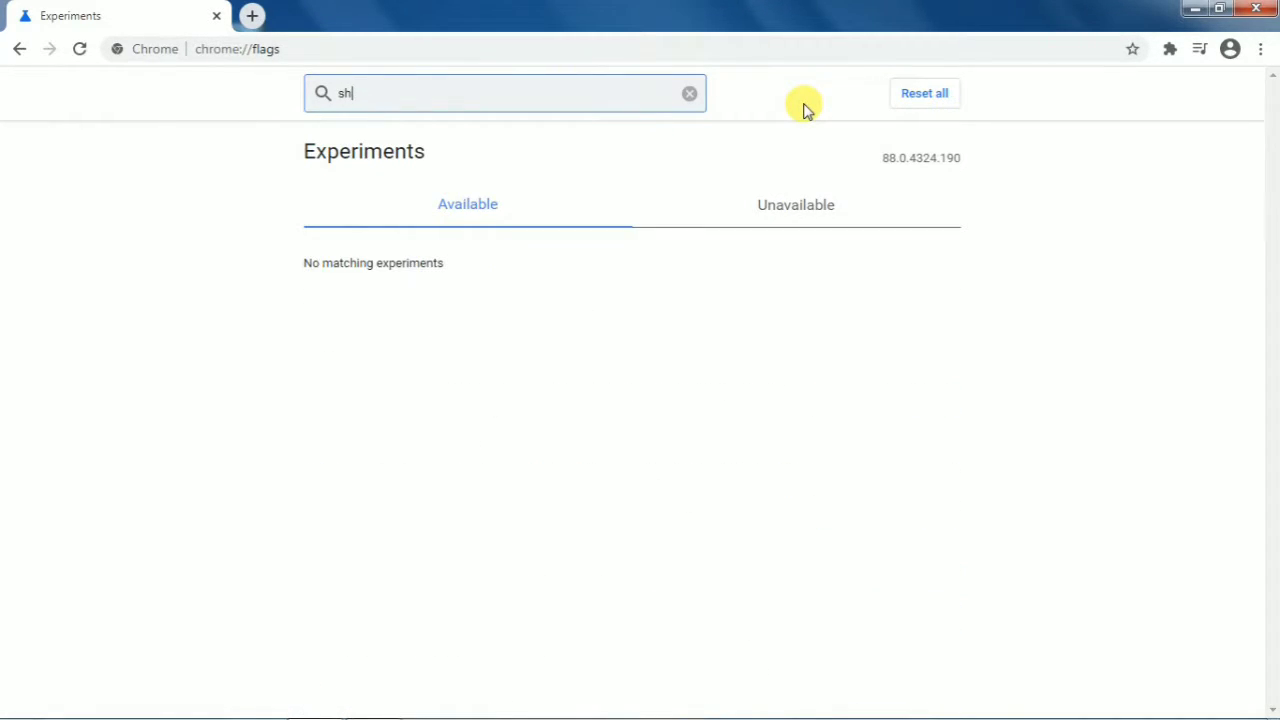
{"action": "type", "text": "are"}
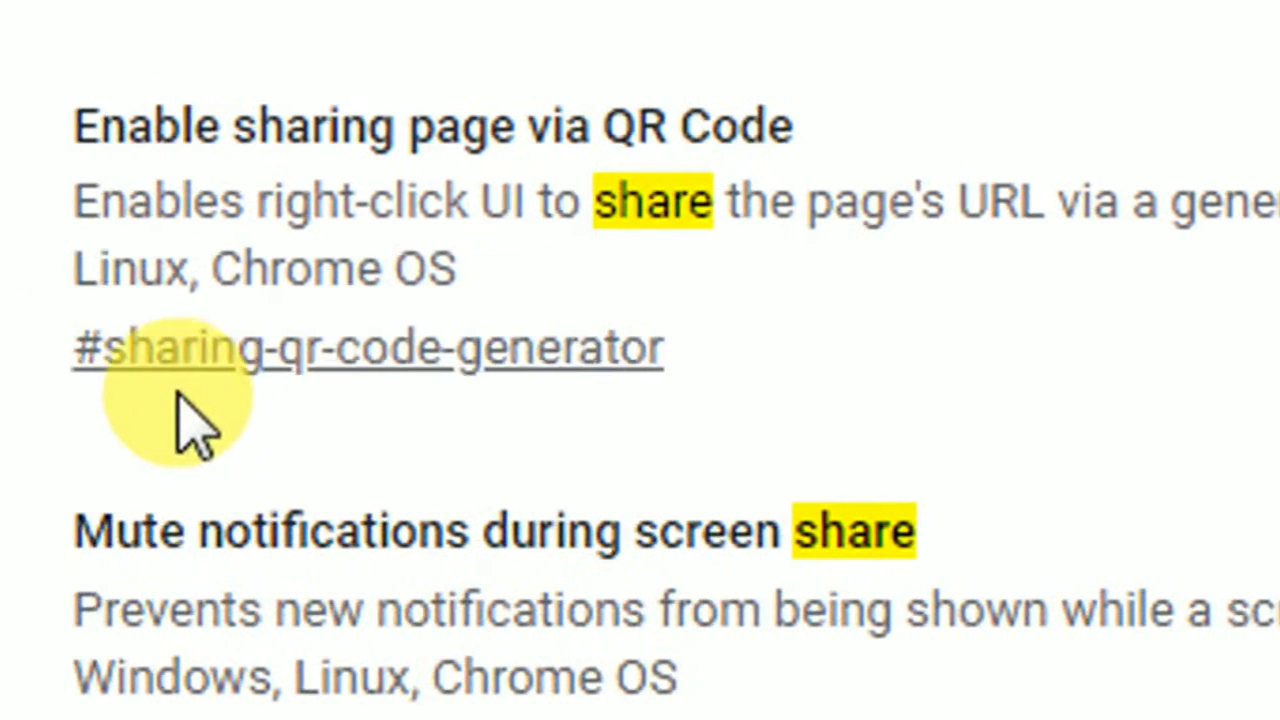
Step: Set the "Enable sharing page via QR Code" flag to Enabled and relaunch the browser to apply it
{"action": "left_click_drag", "start_coordinate": [191, 391], "coordinate": [788, 715]}
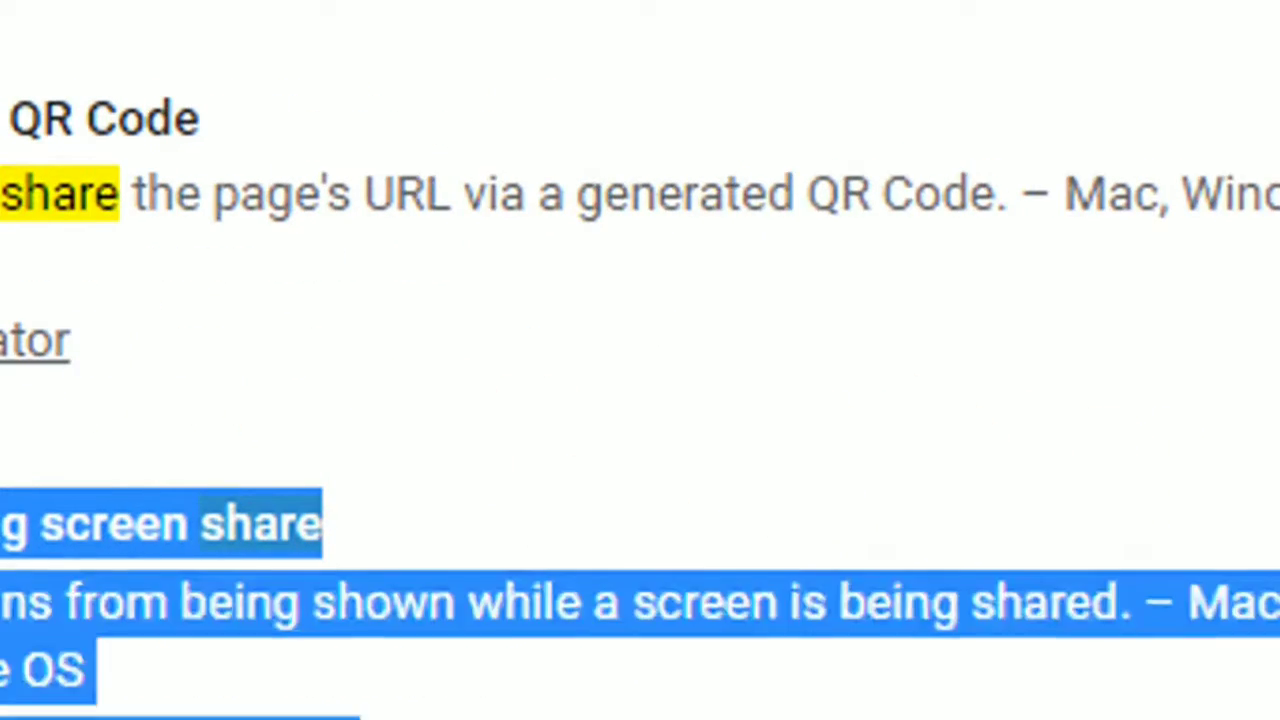
{"action": "left_click", "coordinate": [1037, 197]}
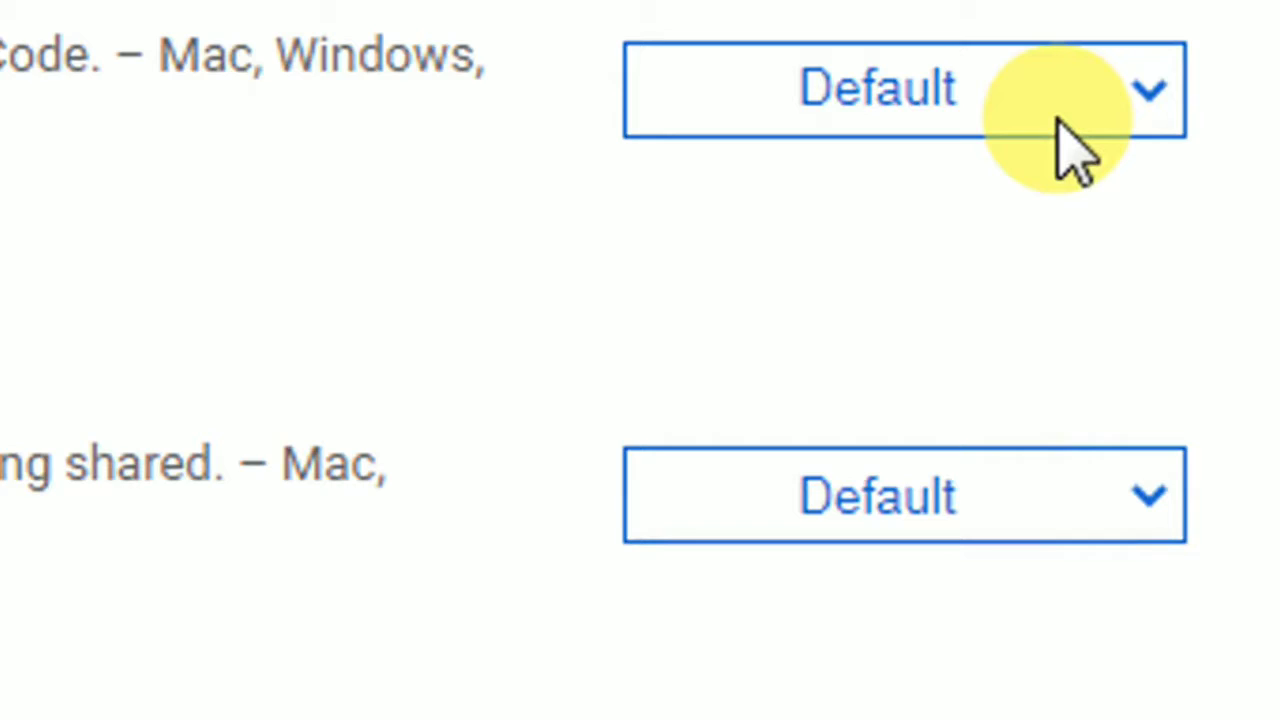
{"action": "left_click", "coordinate": [1064, 125]}
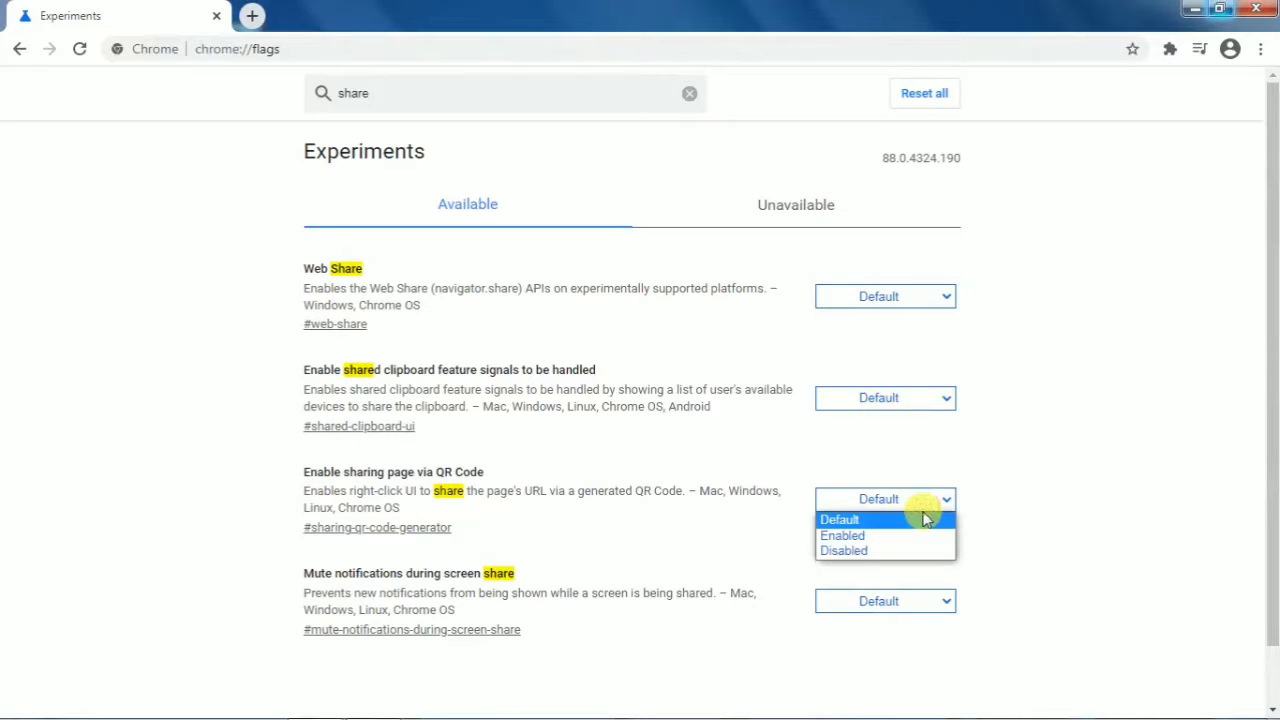
{"action": "left_click", "coordinate": [914, 536]}
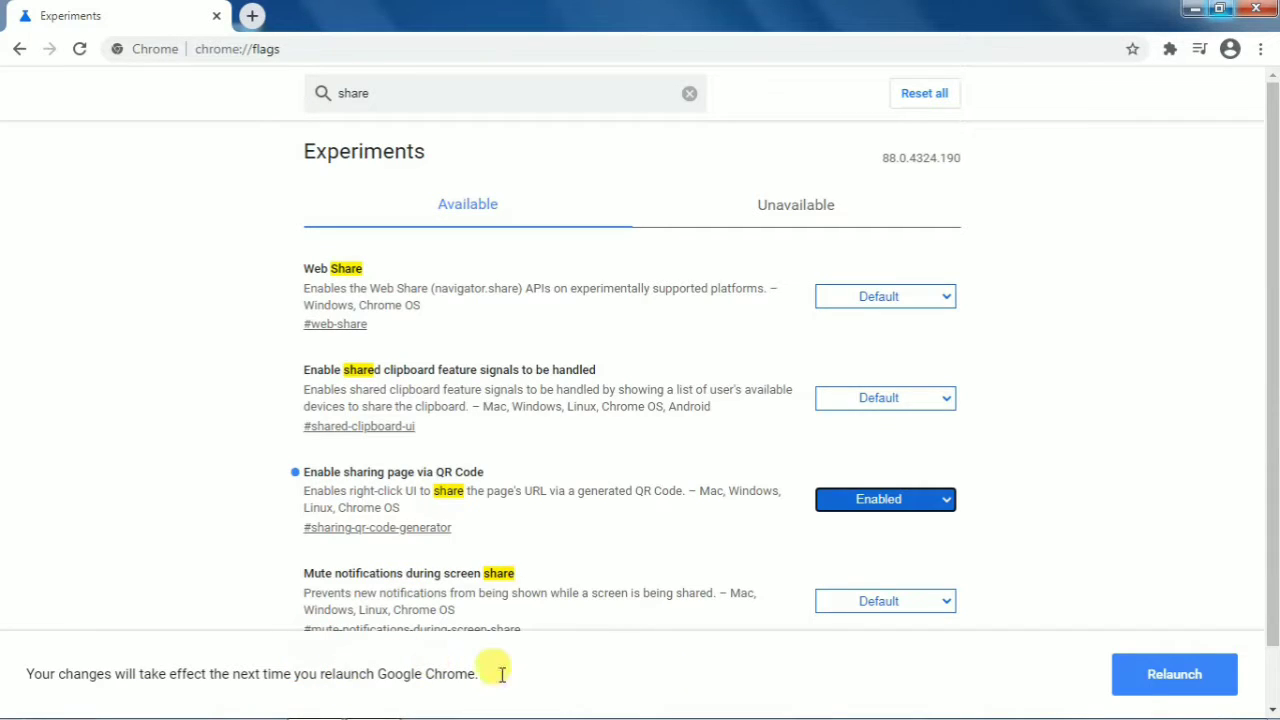
{"action": "left_click", "coordinate": [1200, 674]}
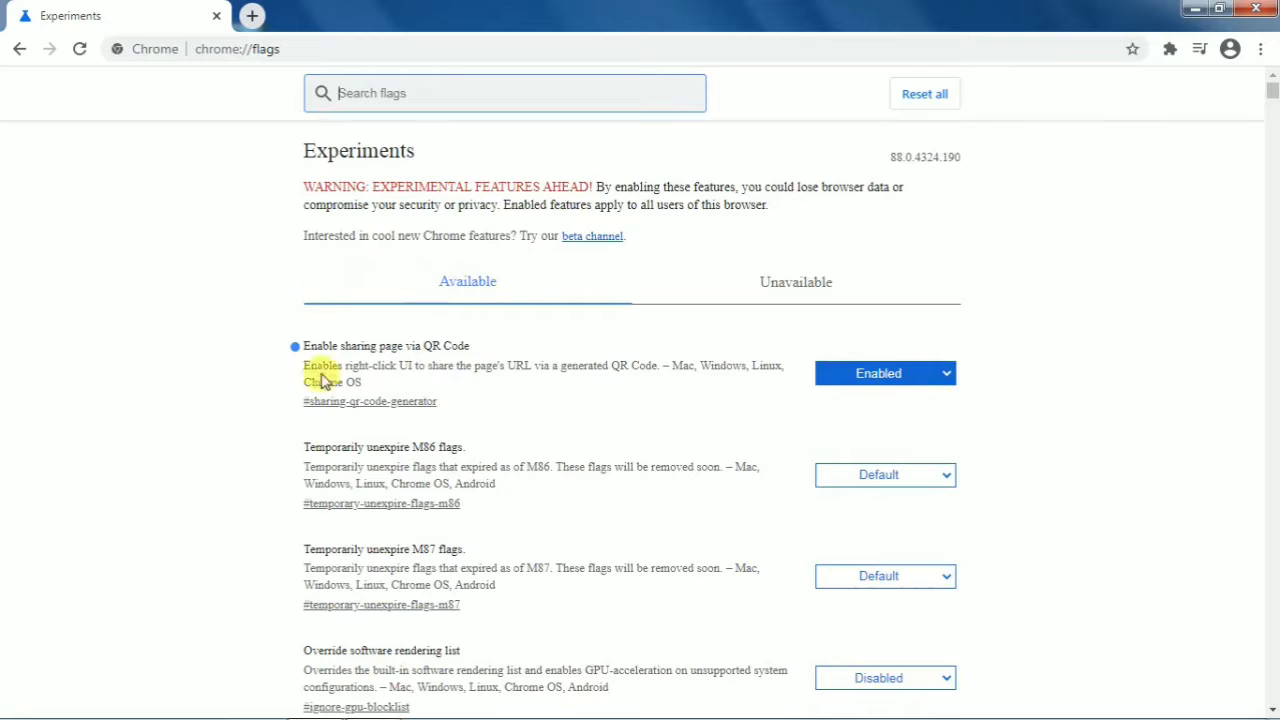
Step: Search for "ratan tata" in a new tab and open the Ratan Tata Wikipedia article from the results
{"action": "left_click", "coordinate": [254, 13]}
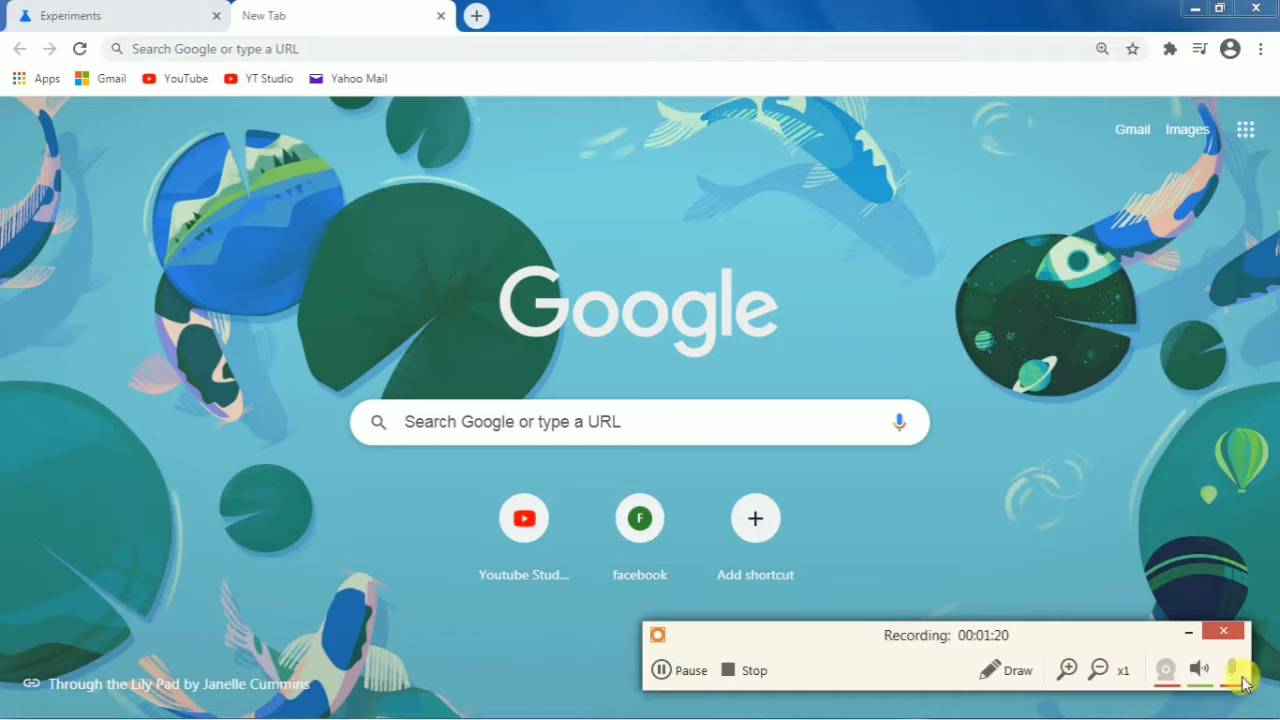
{"action": "left_click", "coordinate": [1187, 633]}
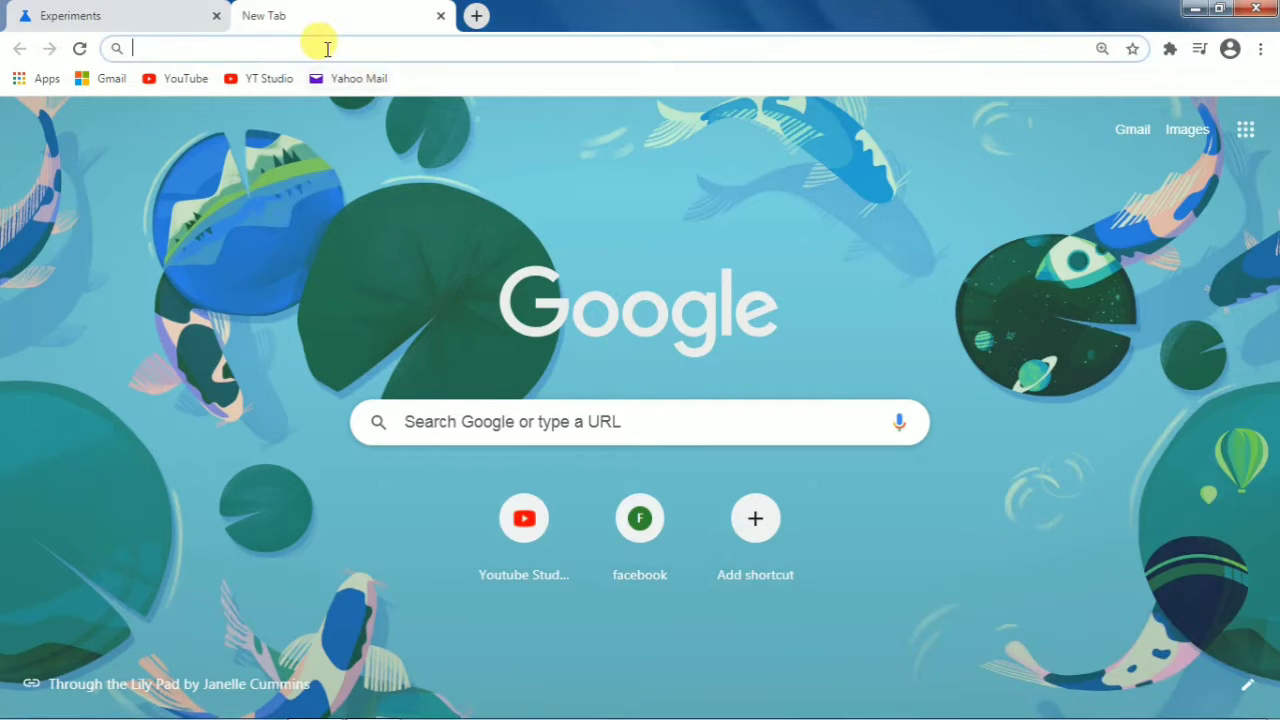
{"action": "type", "text": "ratan tata"}
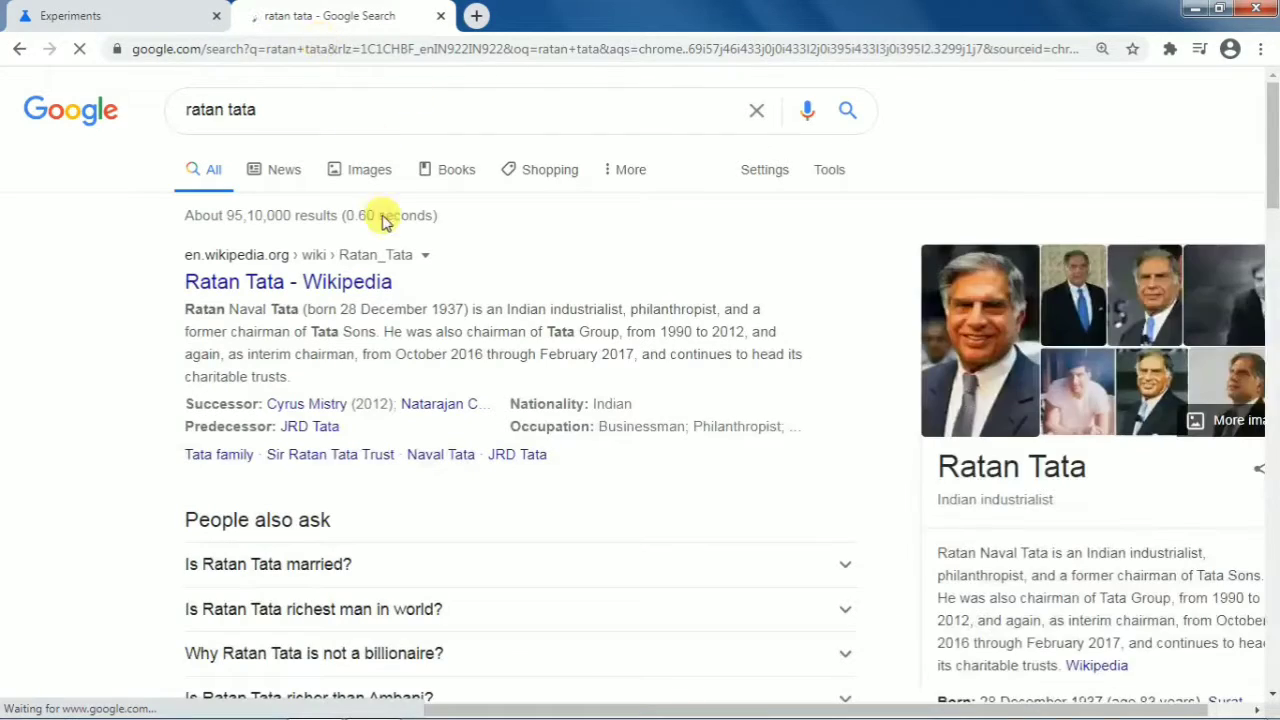
{"action": "left_click", "coordinate": [335, 297]}
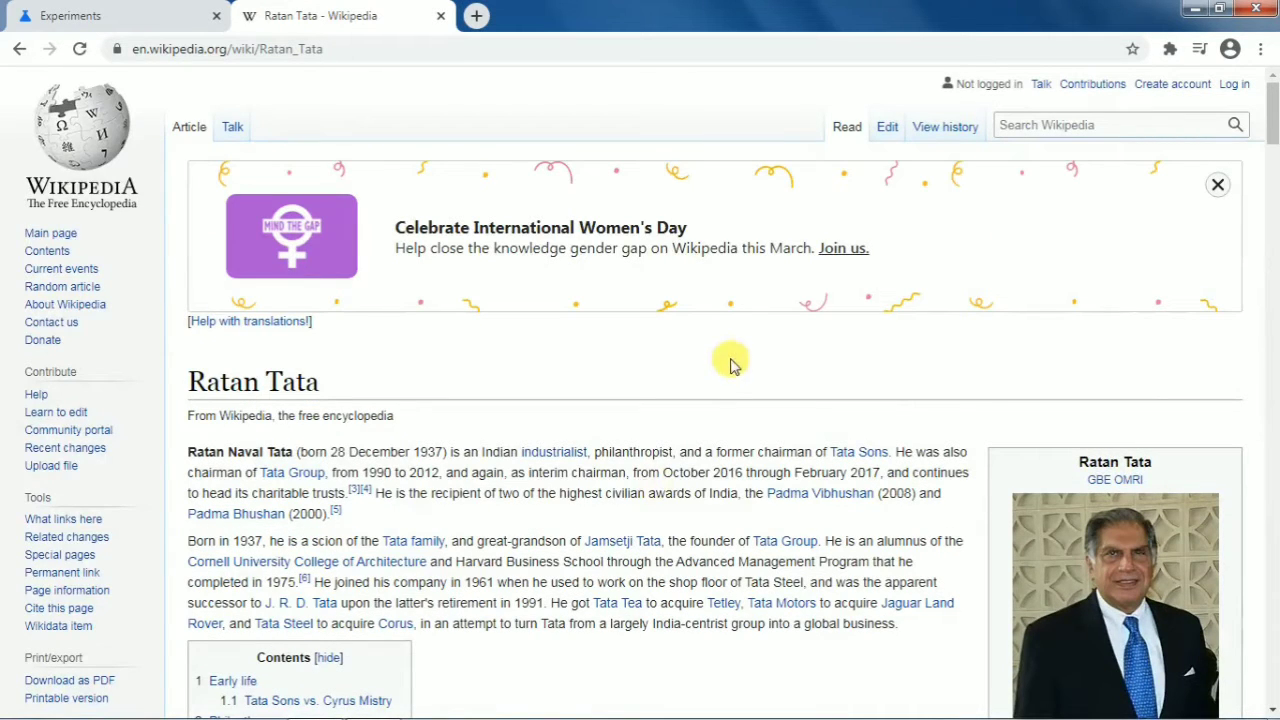
Step: Create a QR code for the Ratan Tata Wikipedia page and download it
{"action": "left_click_drag", "start_coordinate": [1266, 114], "coordinate": [1270, 145]}
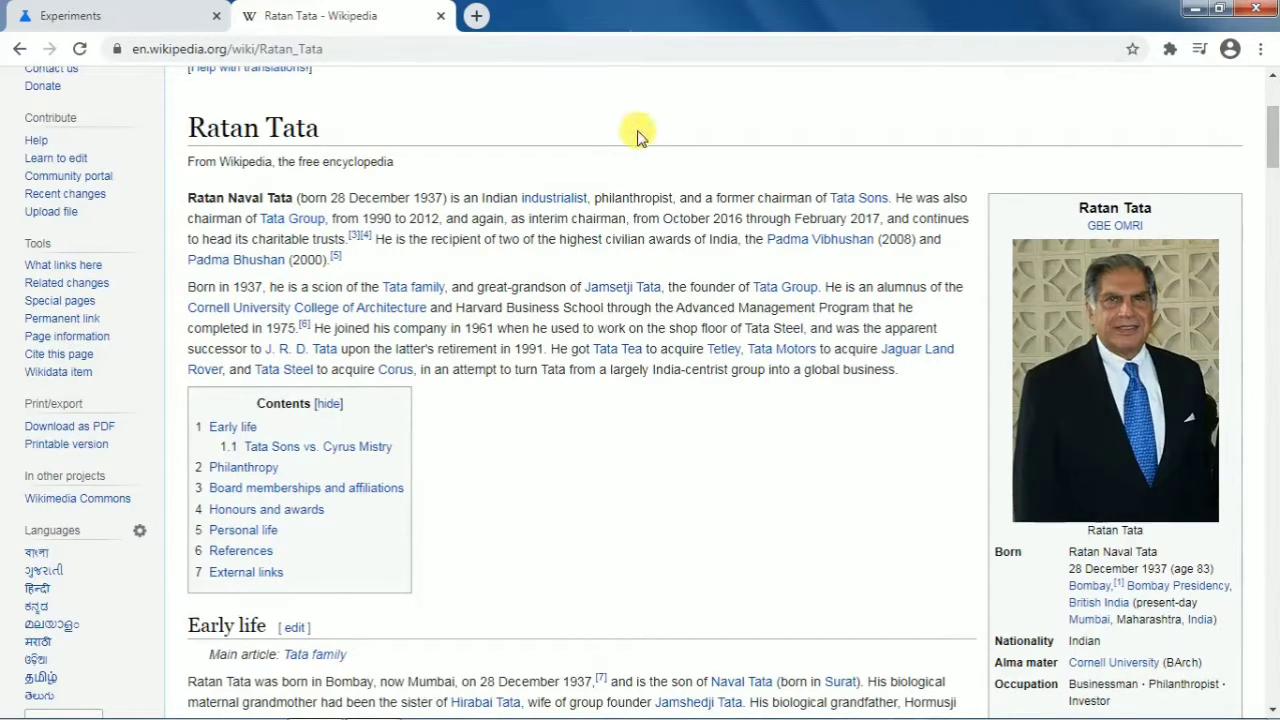
{"action": "right_click", "coordinate": [693, 121]}
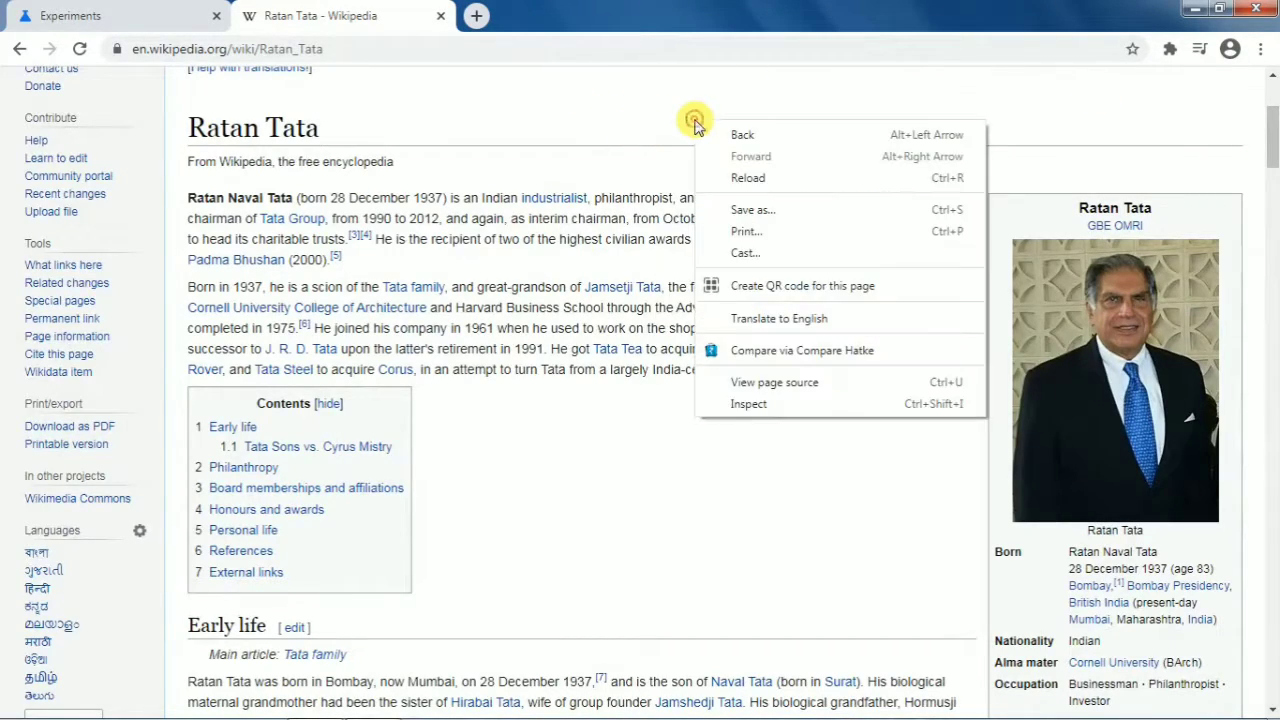
{"action": "left_click", "coordinate": [756, 287]}
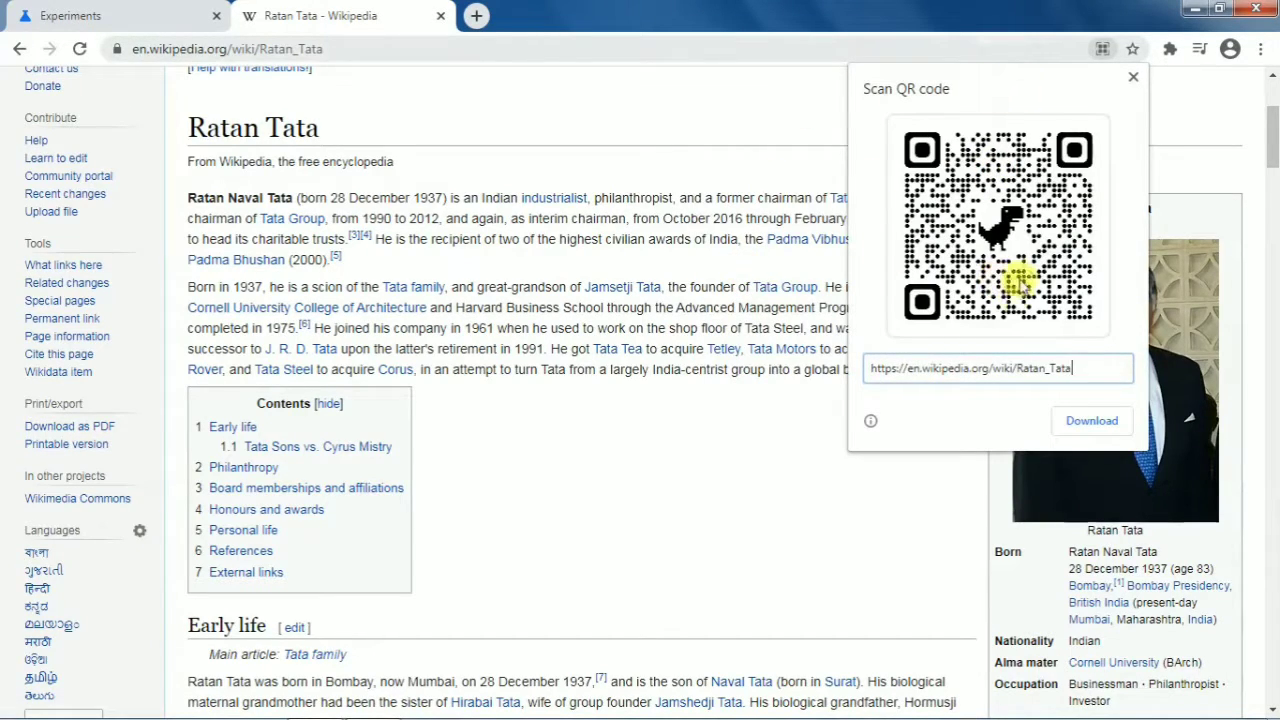
{"action": "left_click_drag", "start_coordinate": [1073, 370], "coordinate": [1038, 363]}
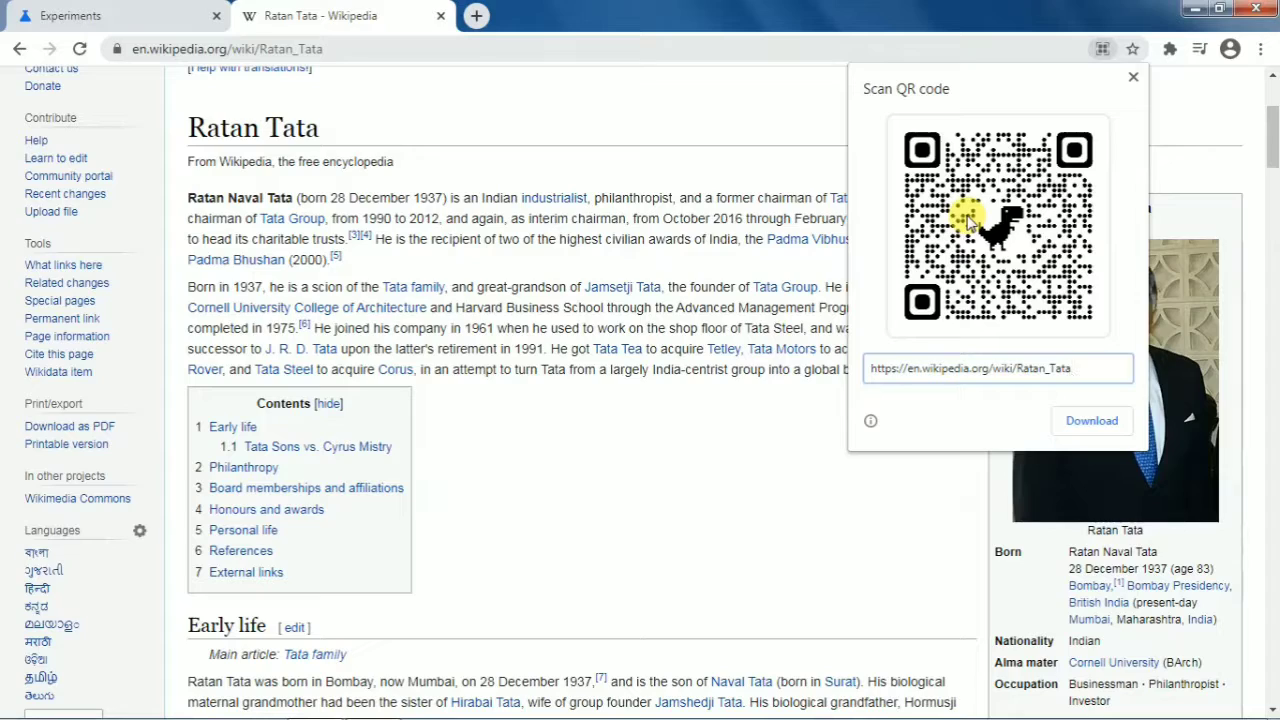
{"action": "left_click", "coordinate": [1098, 421]}
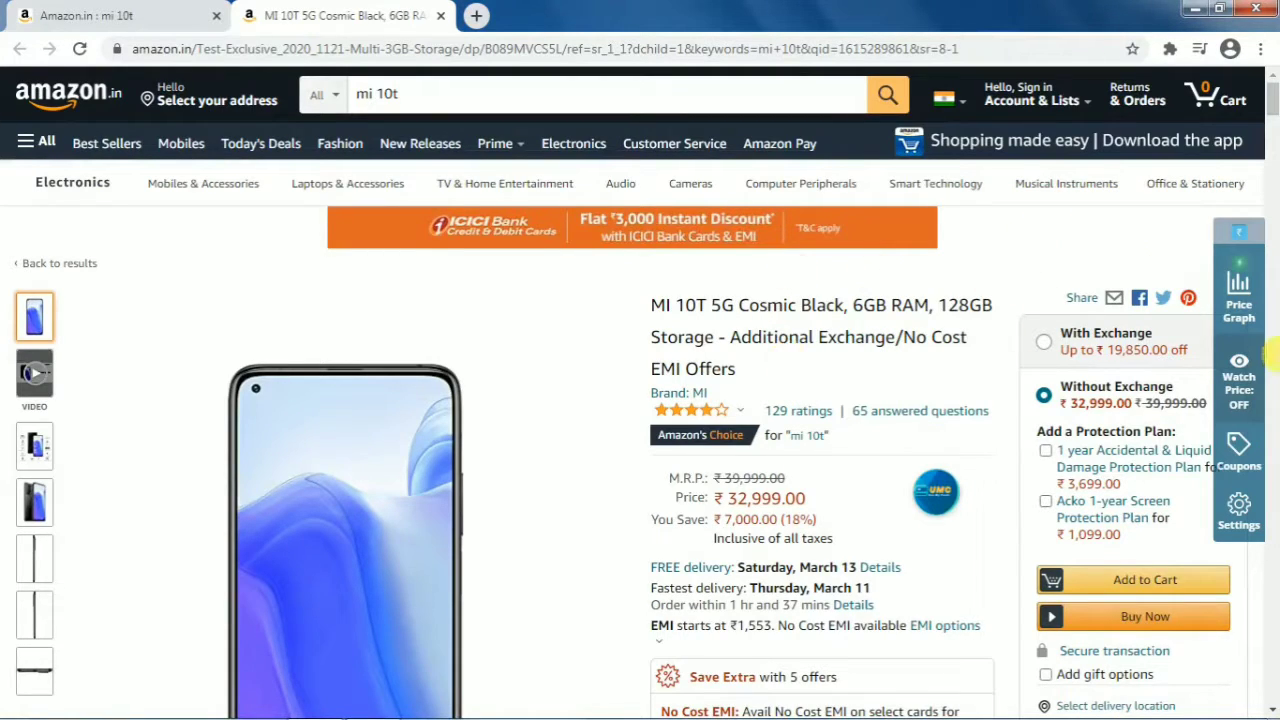
{"action": "left_click", "coordinate": [424, 94]}
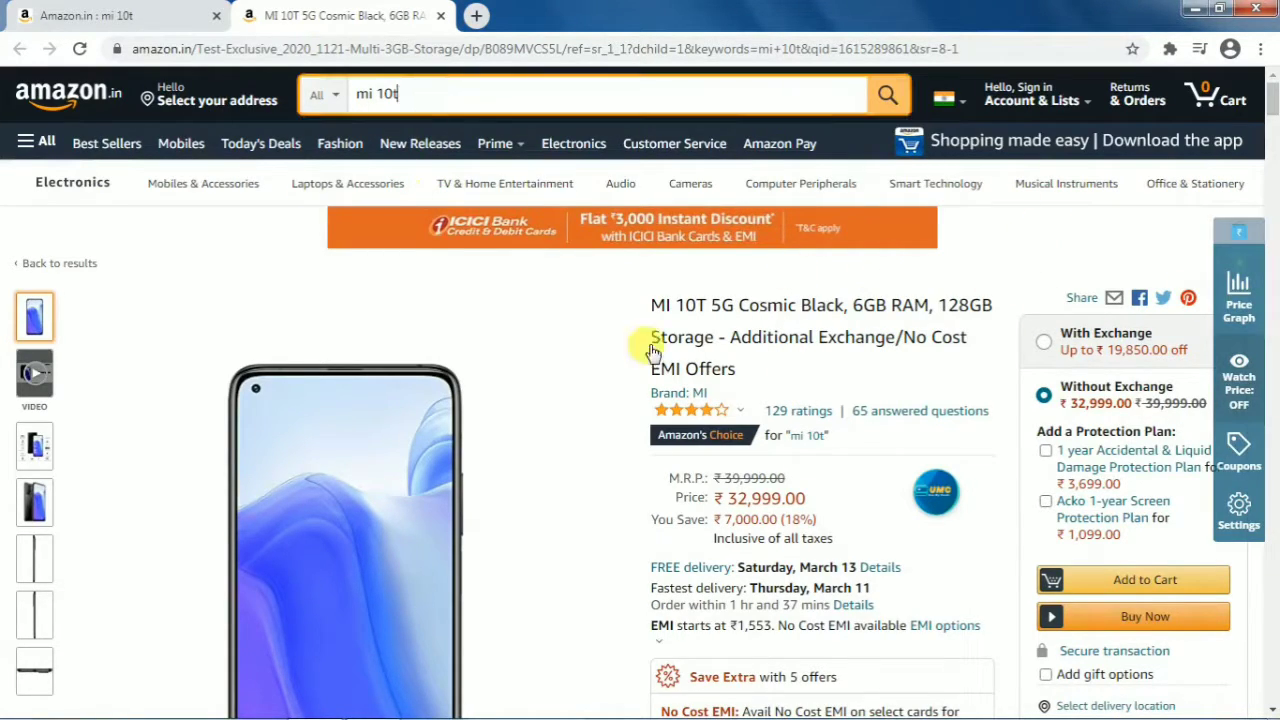
{"action": "left_click", "coordinate": [1050, 250]}
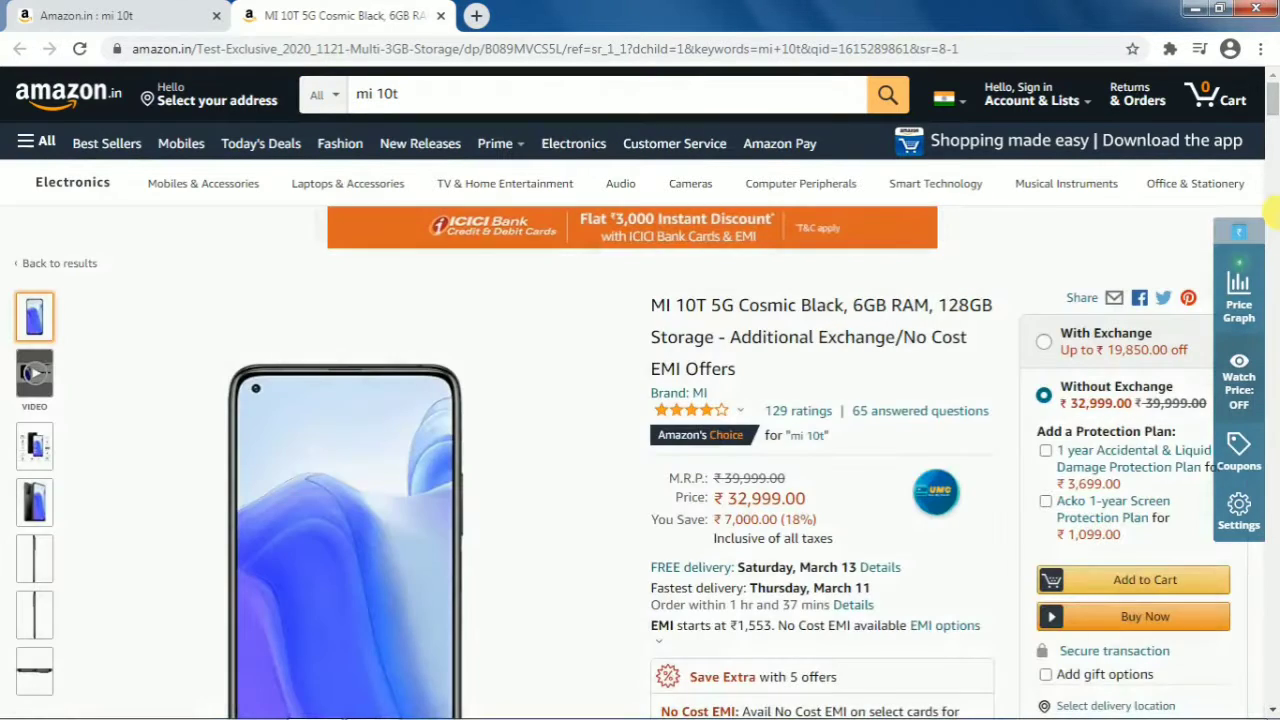
{"action": "mouse_move", "coordinate": [1271, 99]}
{"action": "left_mouse_down"}
{"action": "mouse_move", "coordinate": [1271, 128]}
{"action": "mouse_move", "coordinate": [1271, 96]}
{"action": "left_mouse_up"}
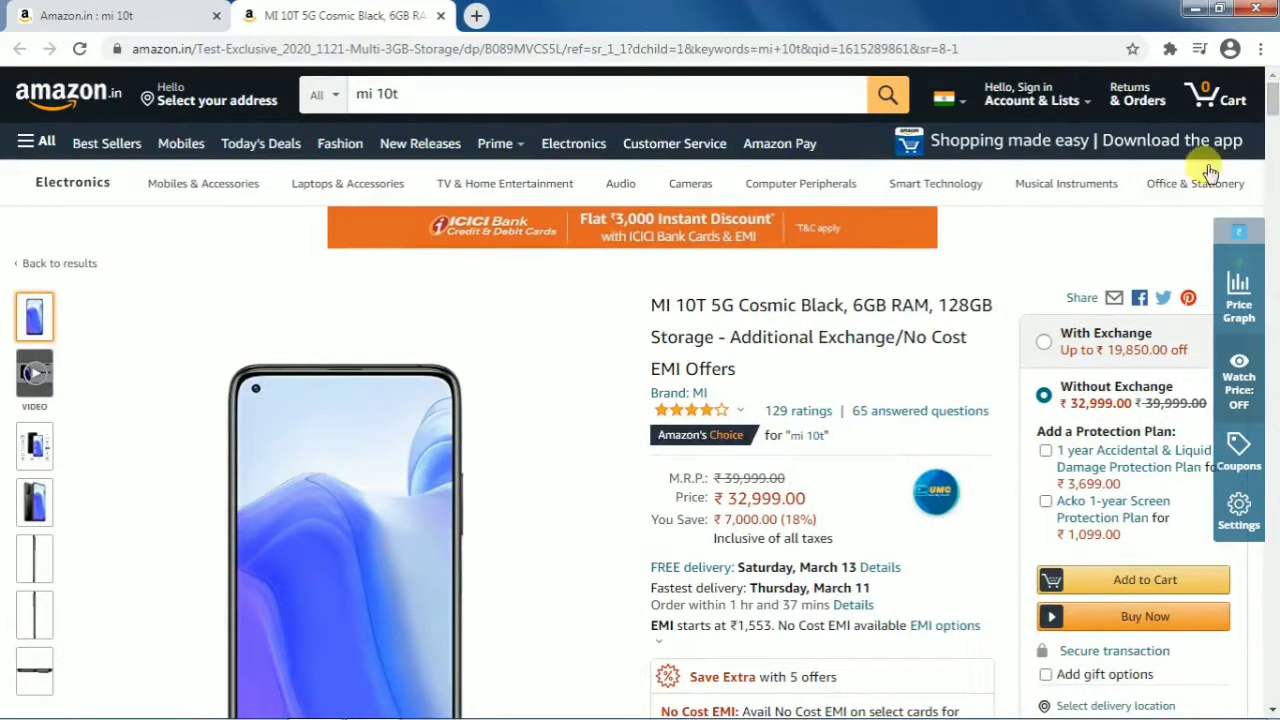
{"action": "right_click", "coordinate": [977, 245]}
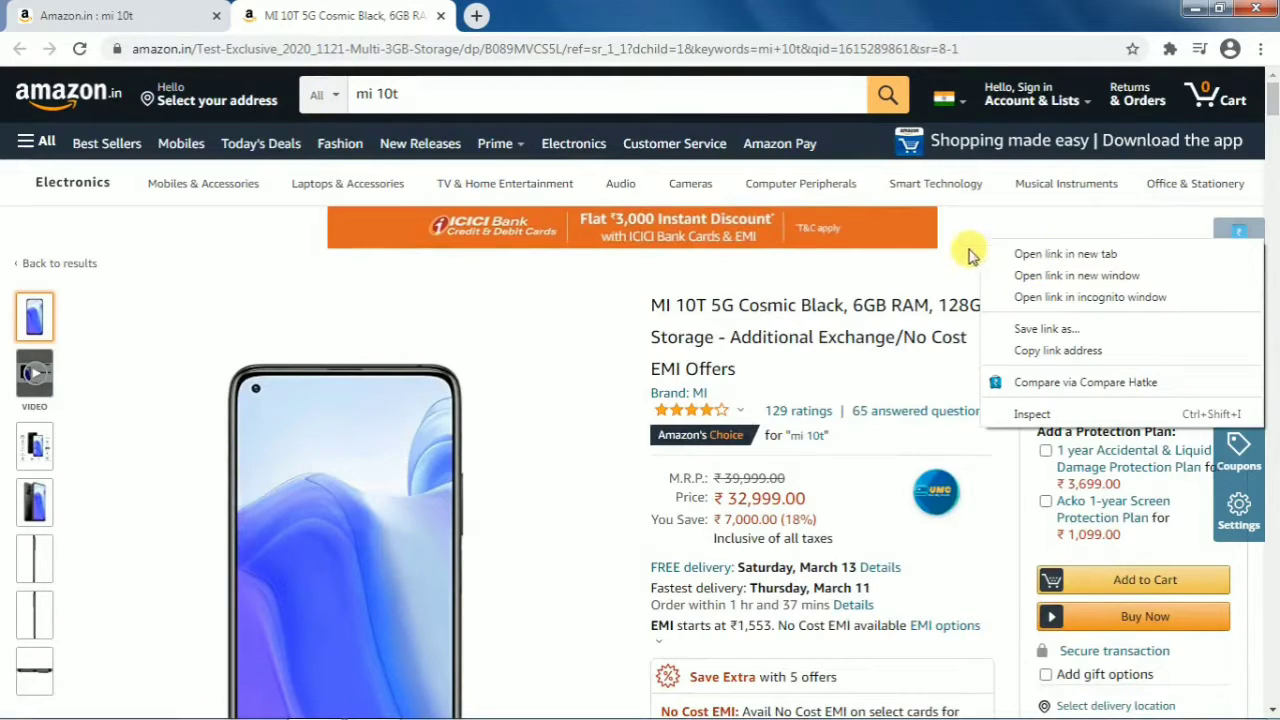
{"action": "left_click", "coordinate": [990, 211]}
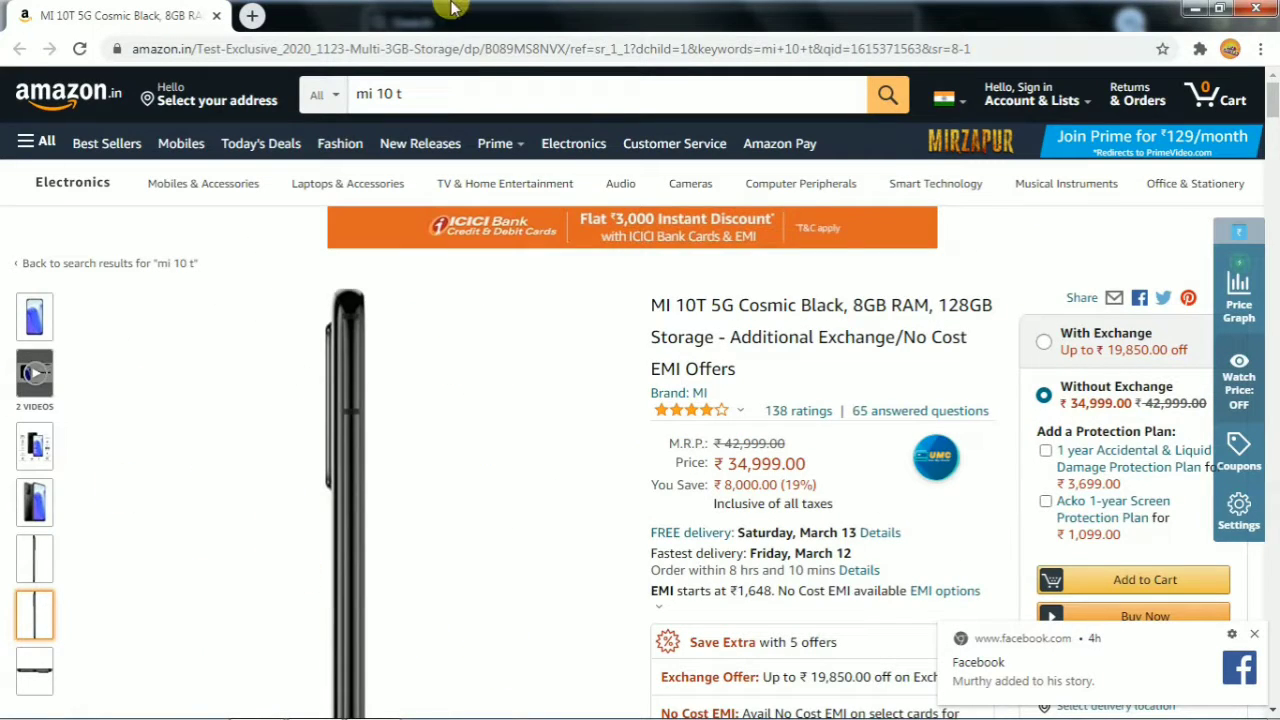
Step: Generate a QR code for the Amazon MI 10T 5G product page, and close the QR code popup
{"action": "left_click", "coordinate": [487, 48]}
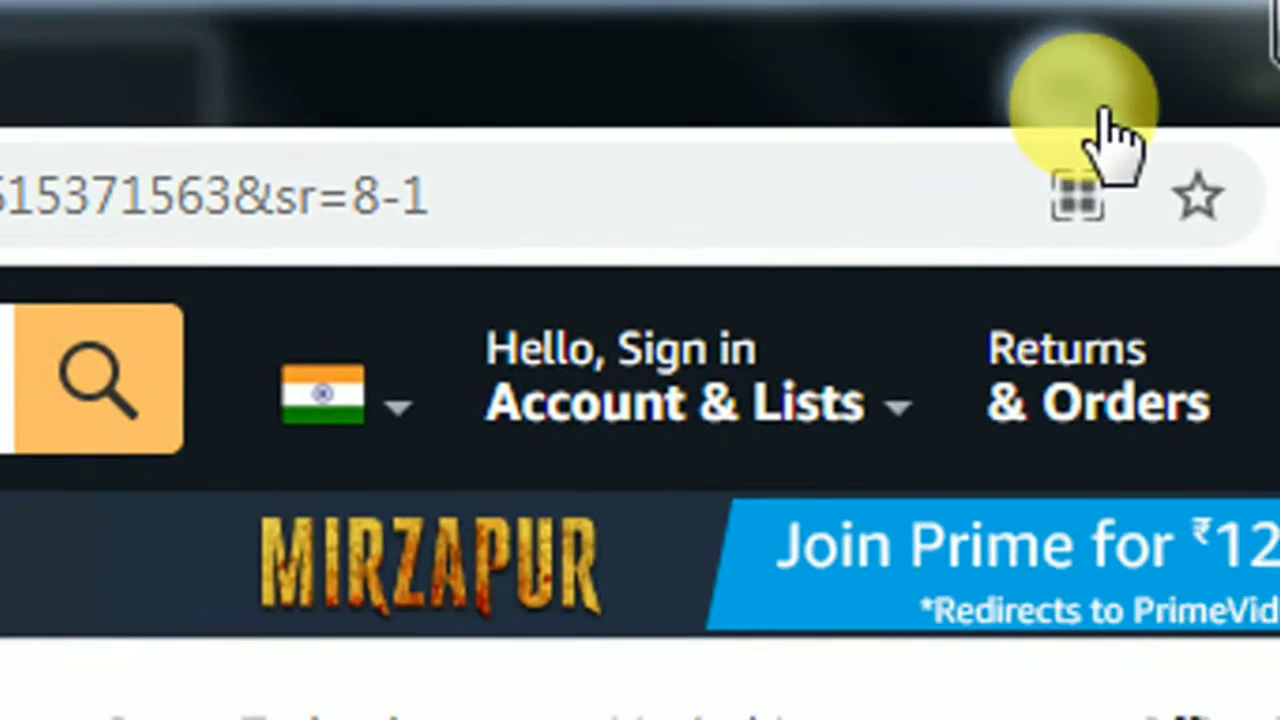
{"action": "key", "text": "ctrl+a"}
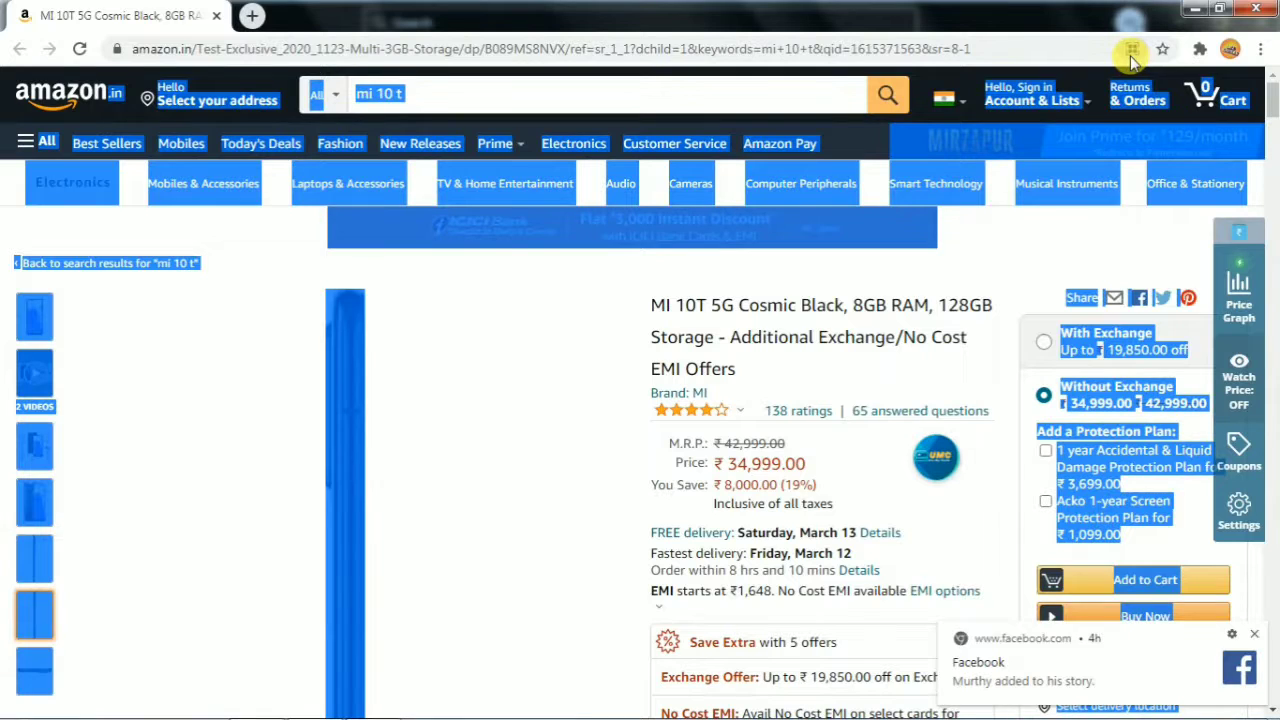
{"action": "left_click", "coordinate": [983, 100]}
{"action": "left_click", "coordinate": [908, 376]}
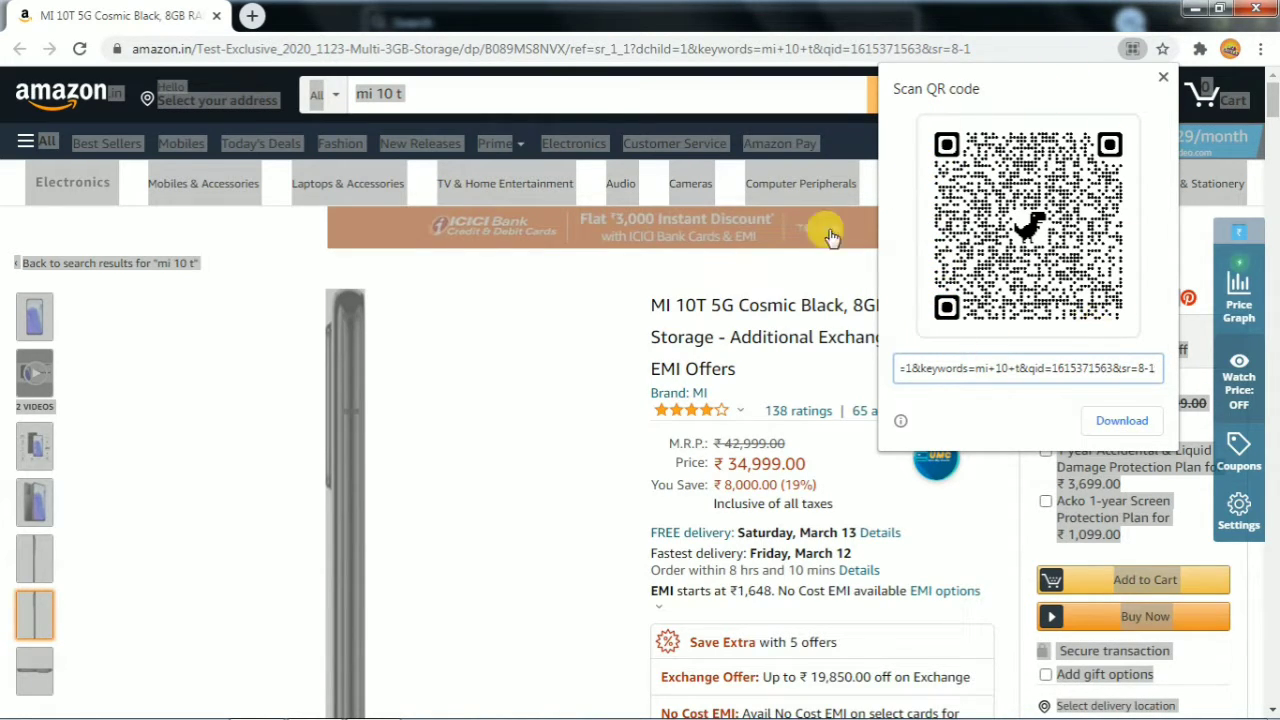
{"action": "left_click", "coordinate": [1163, 76]}
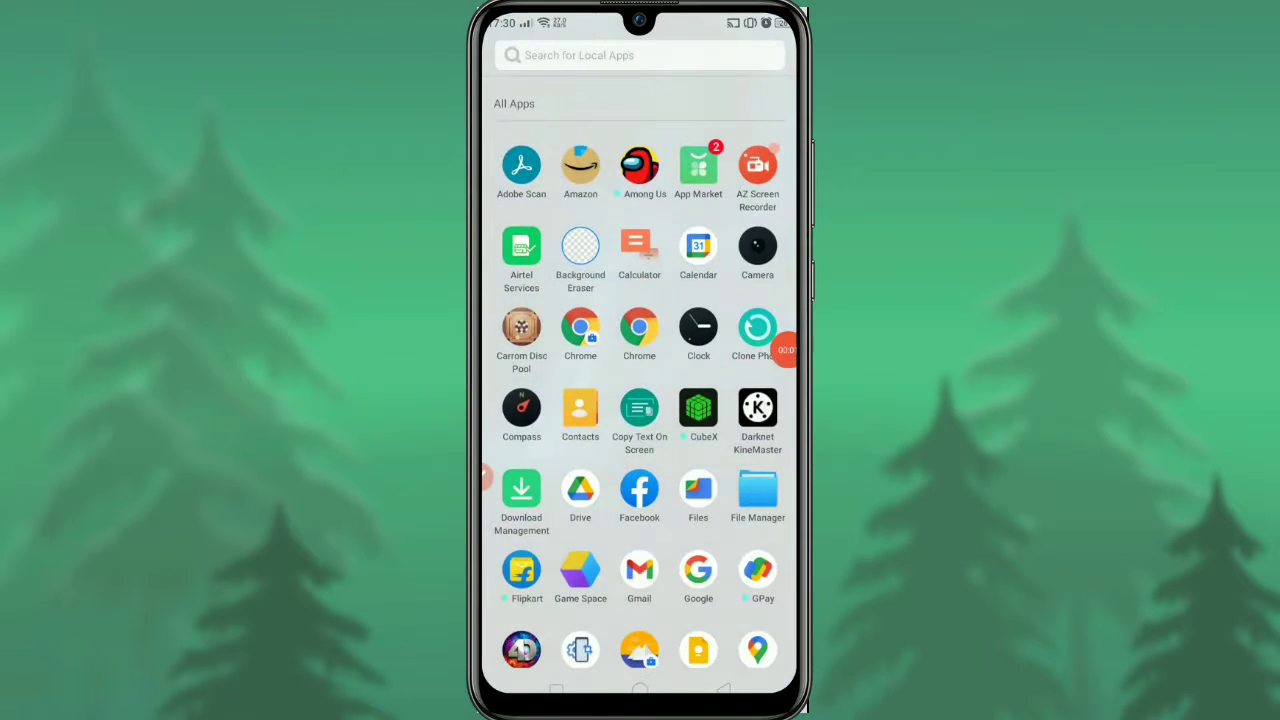
Step: Open Chrome on the phone, search for "mahabharat am" from the suggestions, and open the Mahabharata Wikipedia article
{"action": "left_click", "coordinate": [639, 327]}
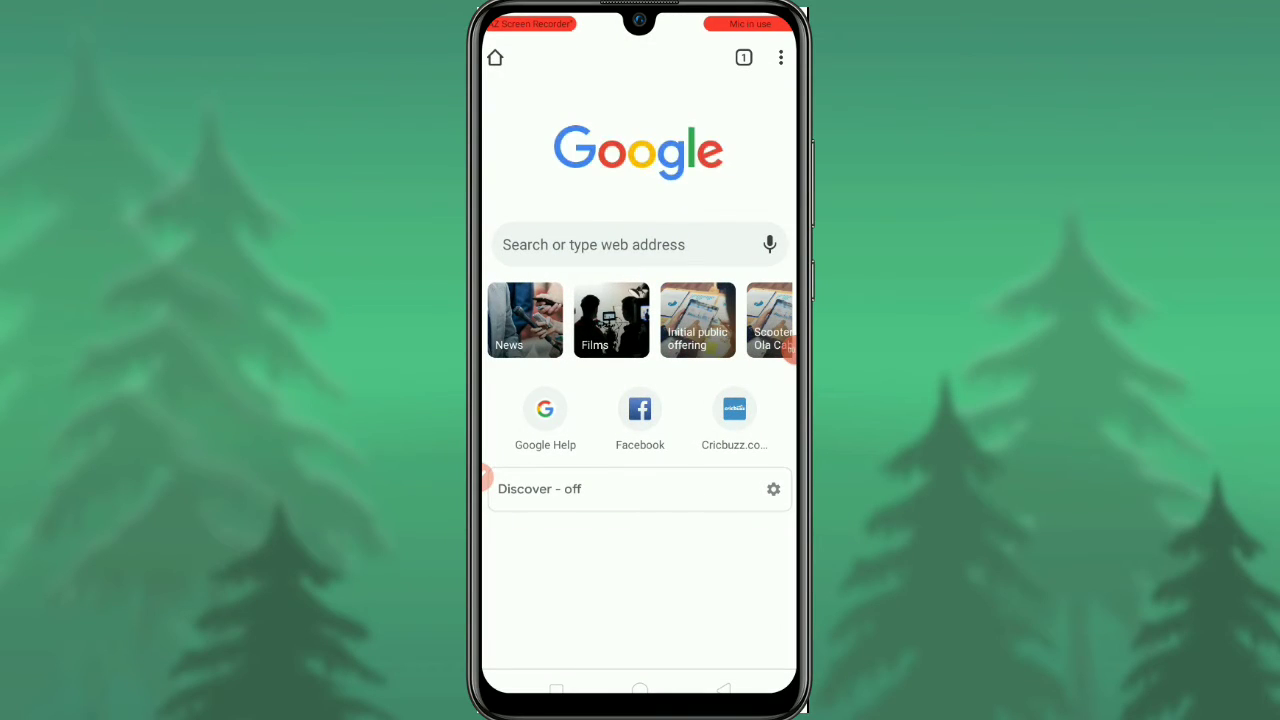
{"action": "left_click", "coordinate": [639, 244]}
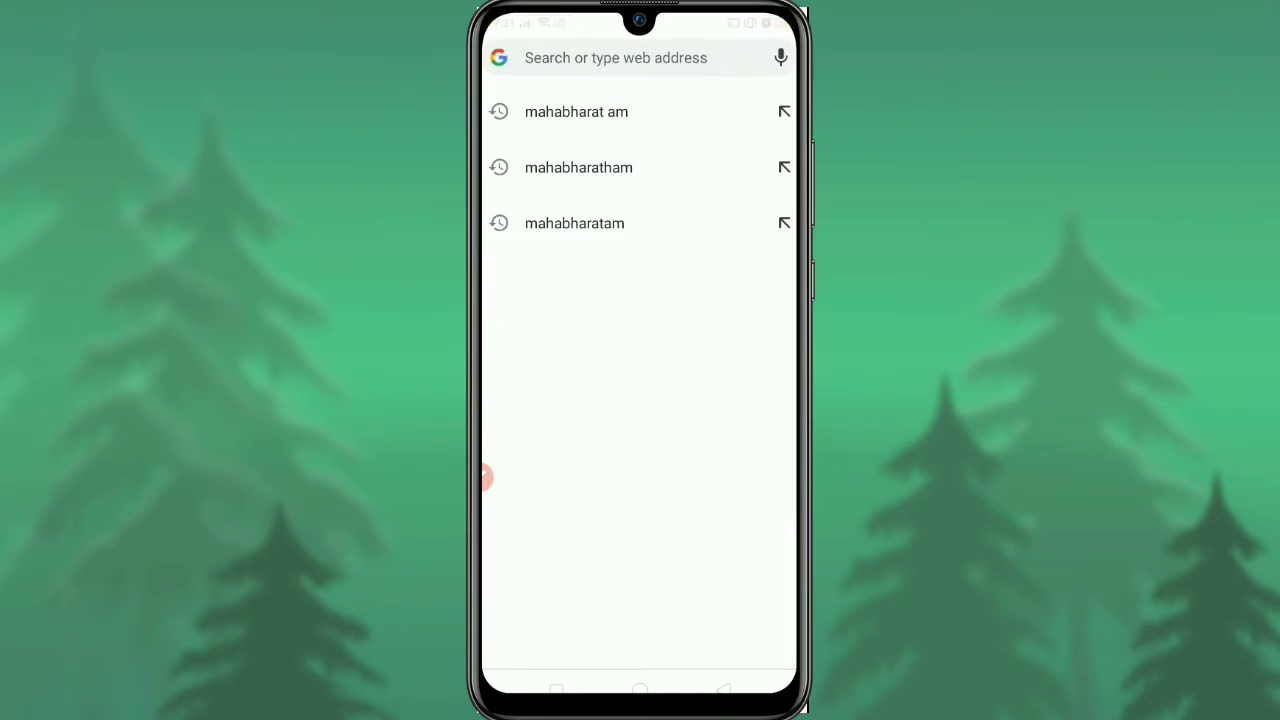
{"action": "left_click", "coordinate": [576, 111]}
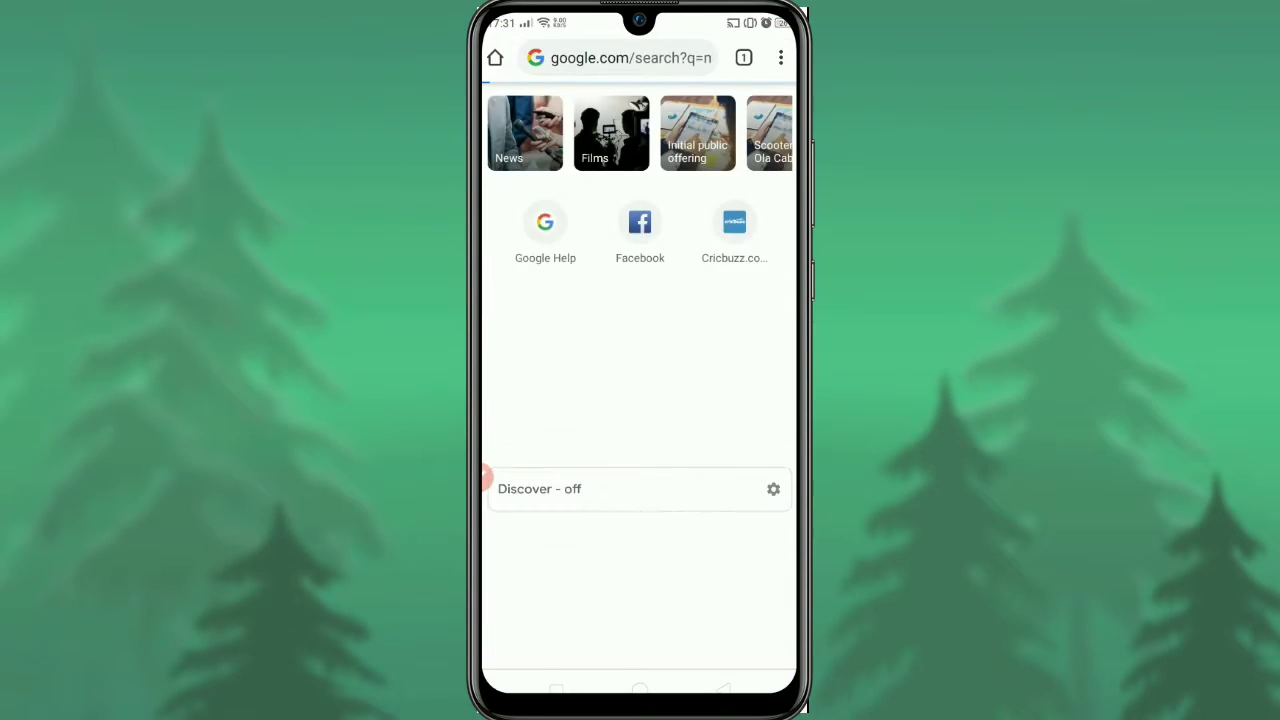
{"action": "scroll", "coordinate": [640, 400], "scroll_direction": "down", "scroll_amount": 10}
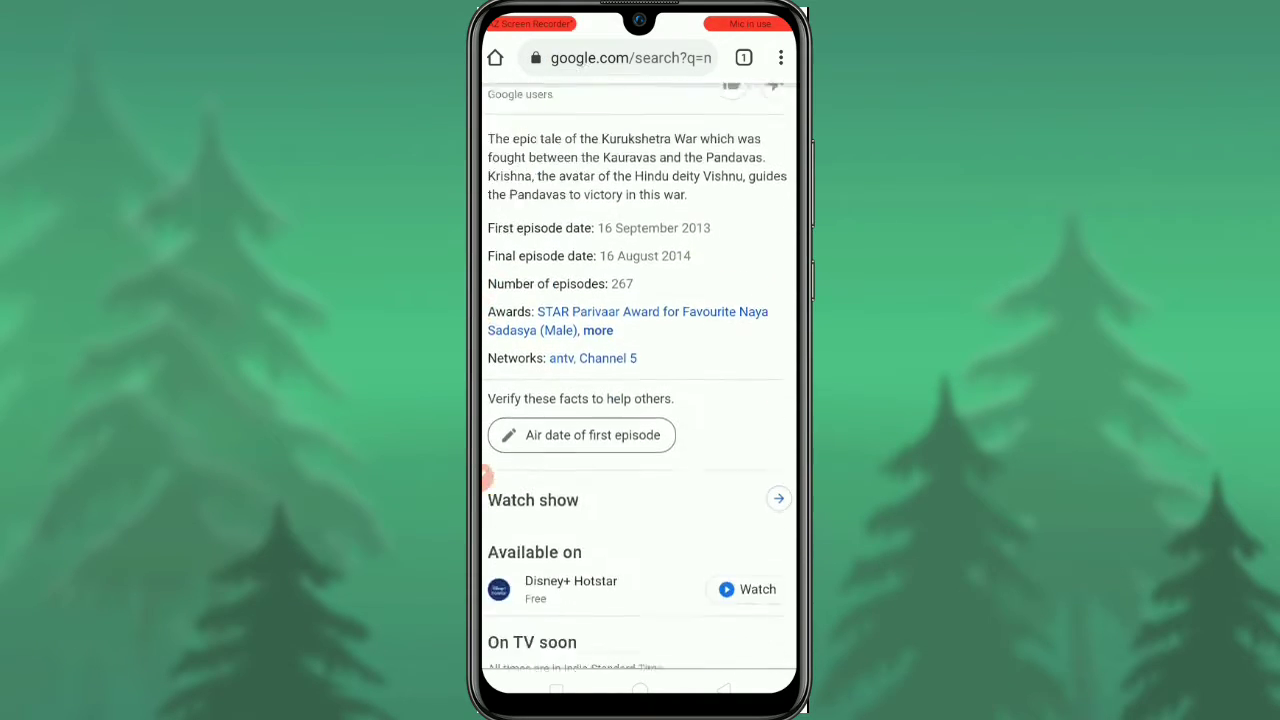
{"action": "scroll", "coordinate": [484, 477], "scroll_direction": "down", "scroll_amount": 15}
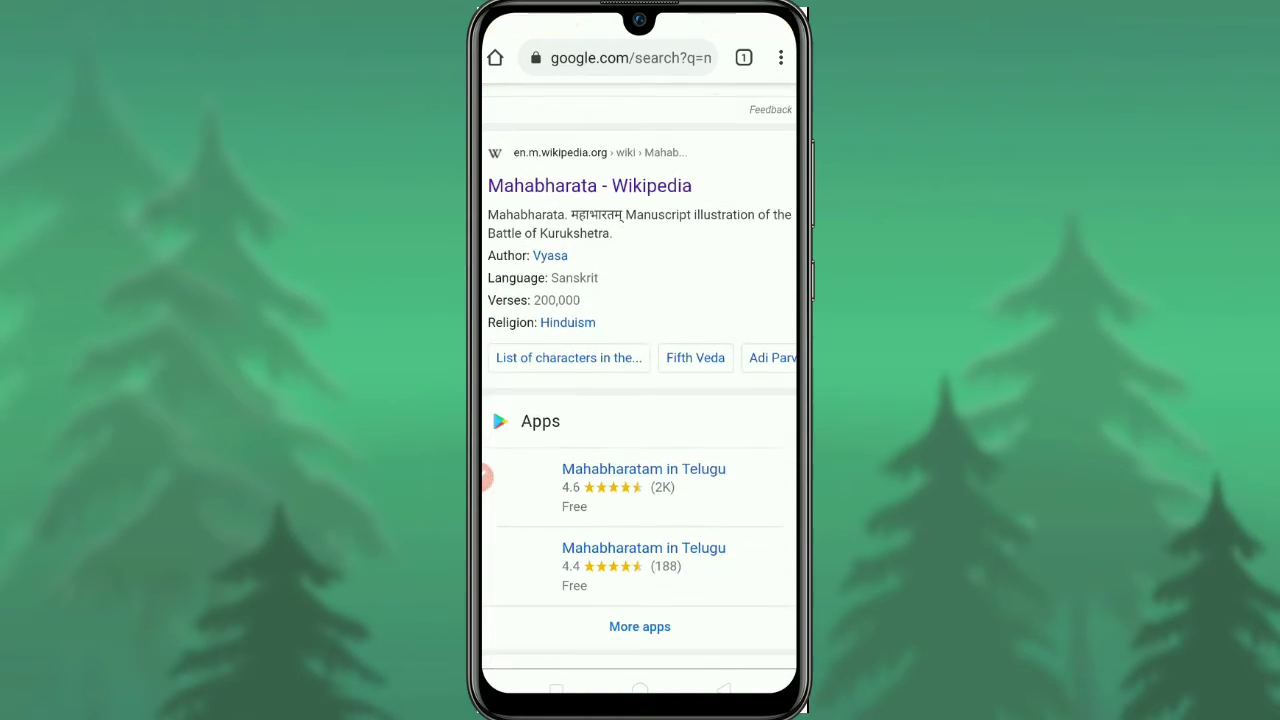
{"action": "scroll", "coordinate": [486, 478], "scroll_direction": "up", "scroll_amount": 3}
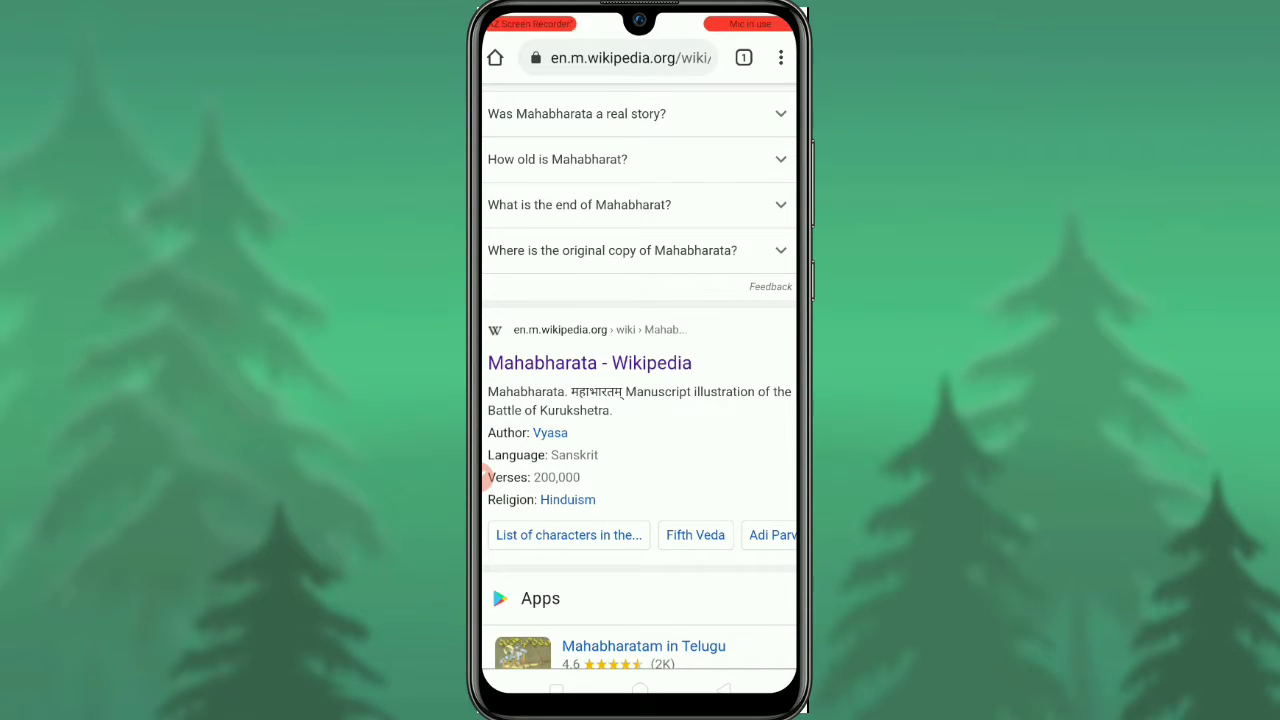
{"action": "left_click", "coordinate": [589, 362]}
Step: Look through the Mahabharata Wikipedia article, from its introduction and information table to the sections on authorship
{"action": "scroll", "coordinate": [640, 400], "scroll_direction": "down", "scroll_amount": 4}
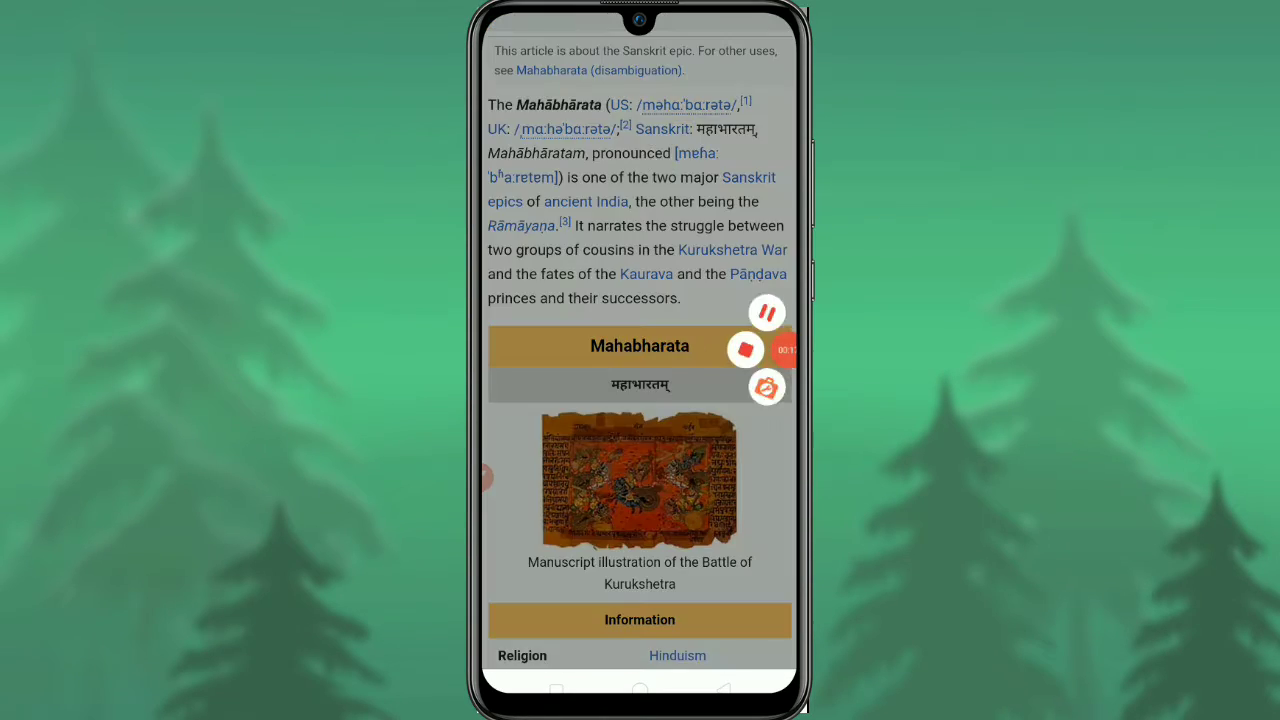
{"action": "scroll", "coordinate": [640, 400], "scroll_direction": "up", "scroll_amount": 3}
{"action": "scroll", "coordinate": [640, 400], "scroll_direction": "down", "scroll_amount": 10}
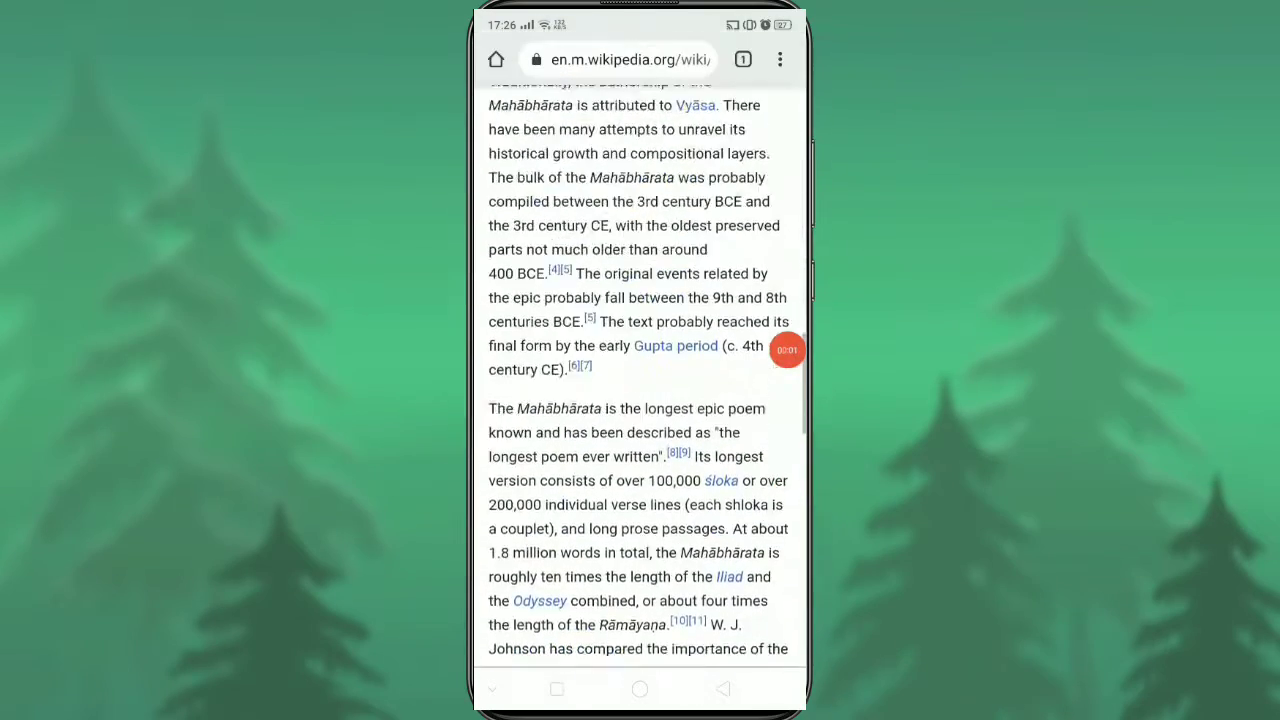
{"action": "scroll", "coordinate": [640, 400], "scroll_direction": "up", "scroll_amount": 5}
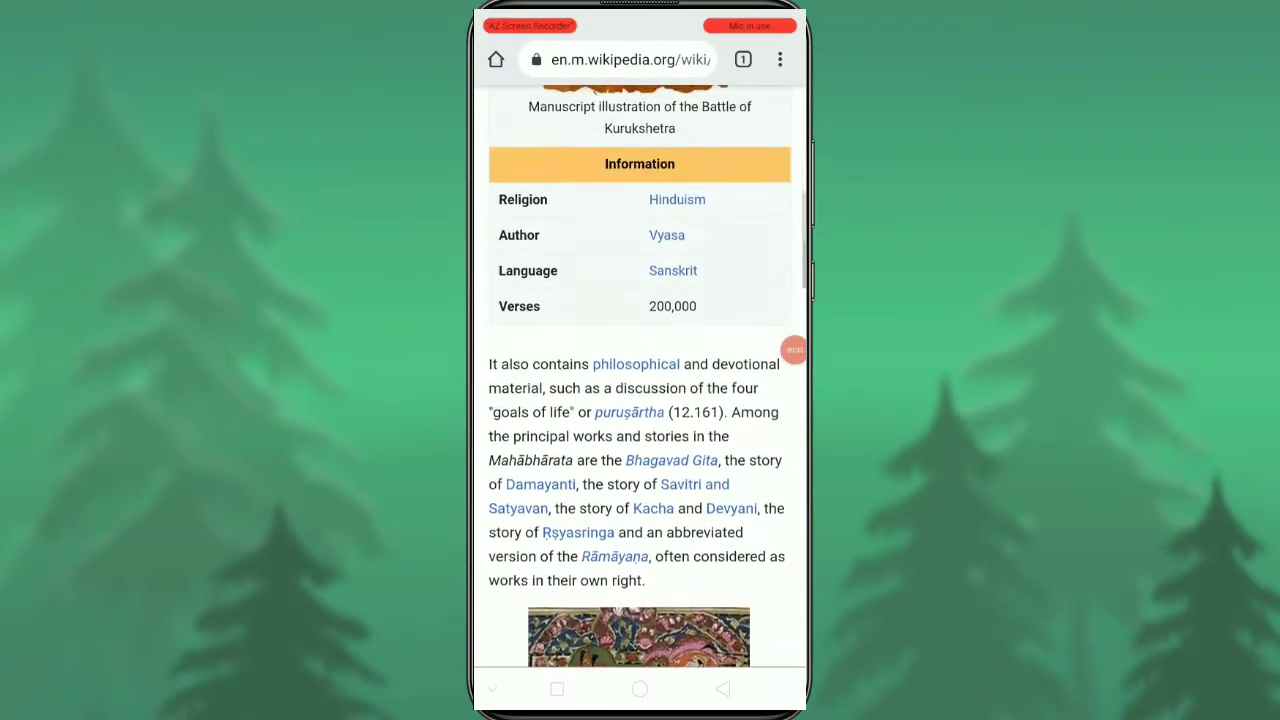
{"action": "scroll", "coordinate": [640, 400], "scroll_direction": "down", "scroll_amount": 4}
{"action": "scroll", "coordinate": [640, 400], "scroll_direction": "up", "scroll_amount": 8}
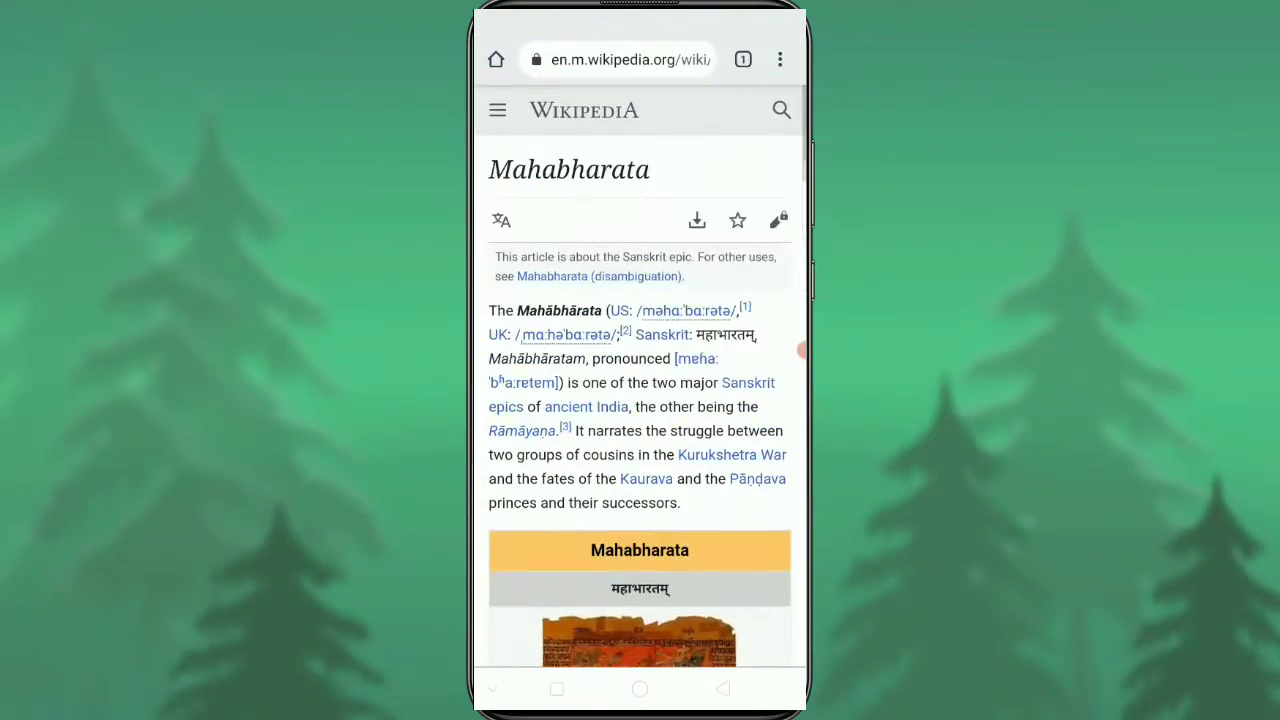
{"action": "scroll", "coordinate": [640, 400], "scroll_direction": "down", "scroll_amount": 2}
{"action": "scroll", "coordinate": [640, 400], "scroll_direction": "down", "scroll_amount": 4}
{"action": "scroll", "coordinate": [640, 400], "scroll_direction": "up", "scroll_amount": 5}
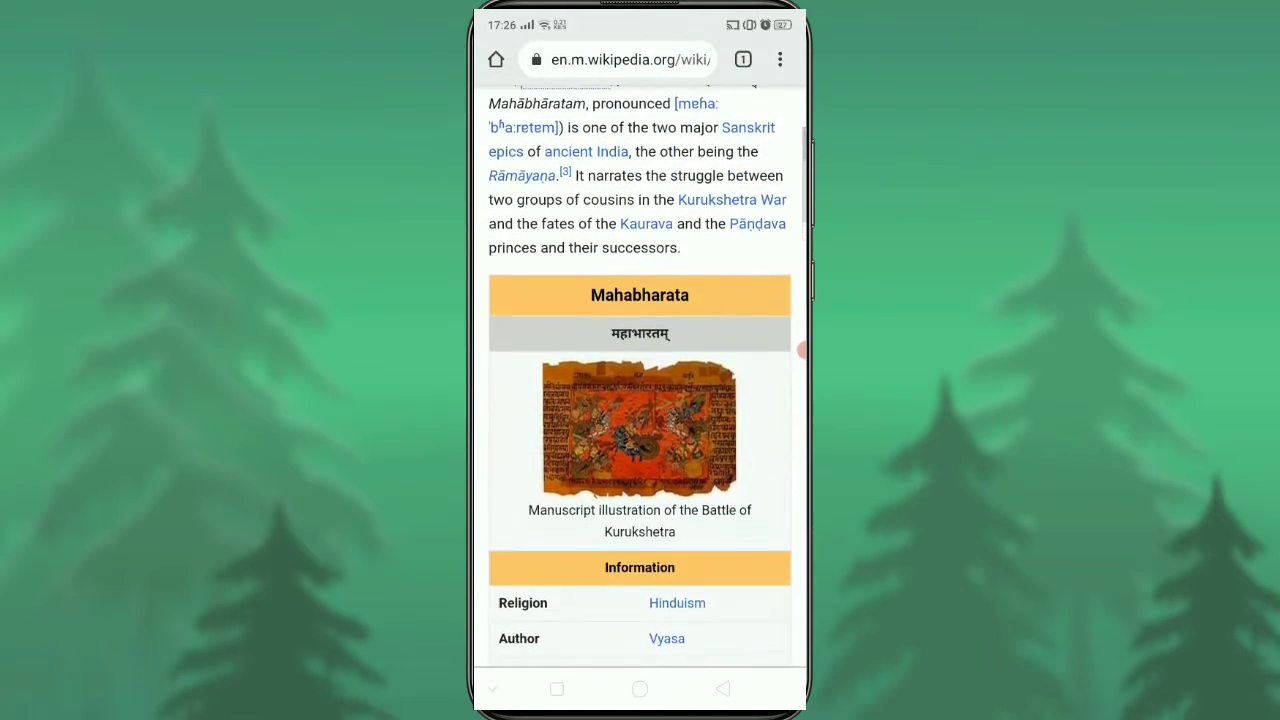
{"action": "scroll", "coordinate": [640, 400], "scroll_direction": "down", "scroll_amount": 1}
{"action": "scroll", "coordinate": [640, 400], "scroll_direction": "up", "scroll_amount": 3}
{"action": "scroll", "coordinate": [640, 400], "scroll_direction": "down", "scroll_amount": 8}
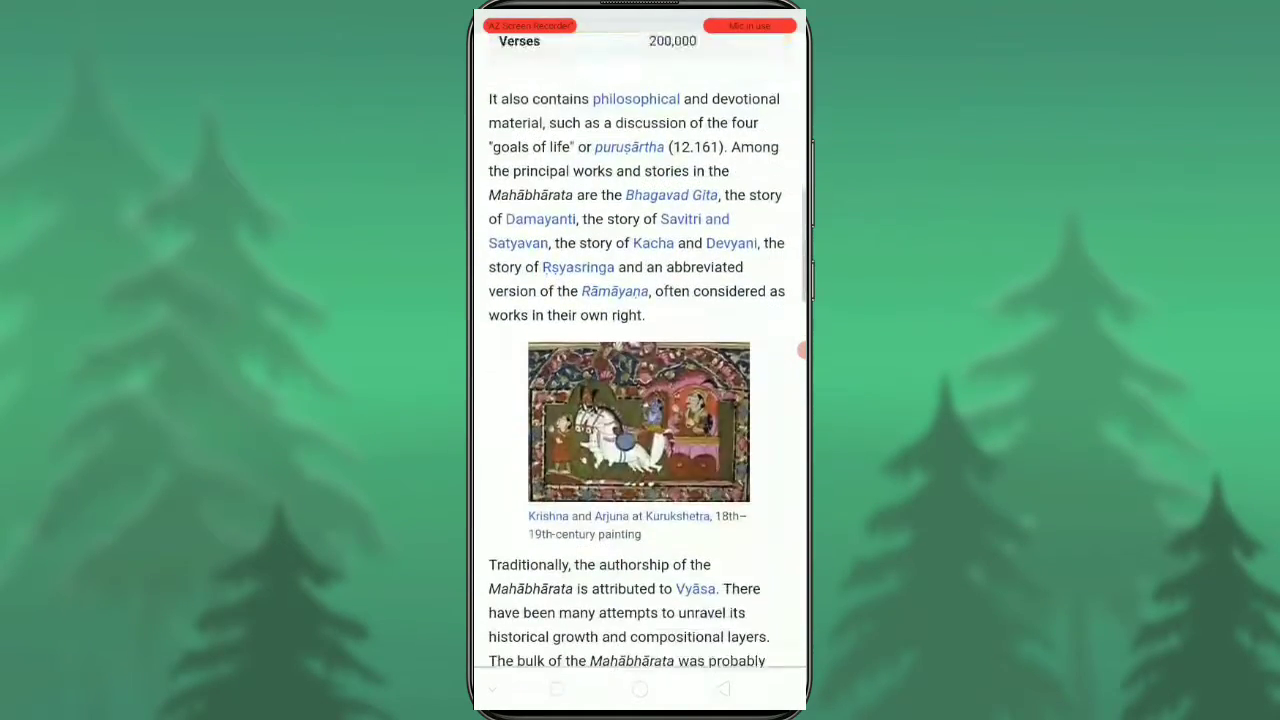
{"action": "scroll", "coordinate": [640, 400], "scroll_direction": "down", "scroll_amount": 2}
{"action": "scroll", "coordinate": [640, 400], "scroll_direction": "up", "scroll_amount": 10}
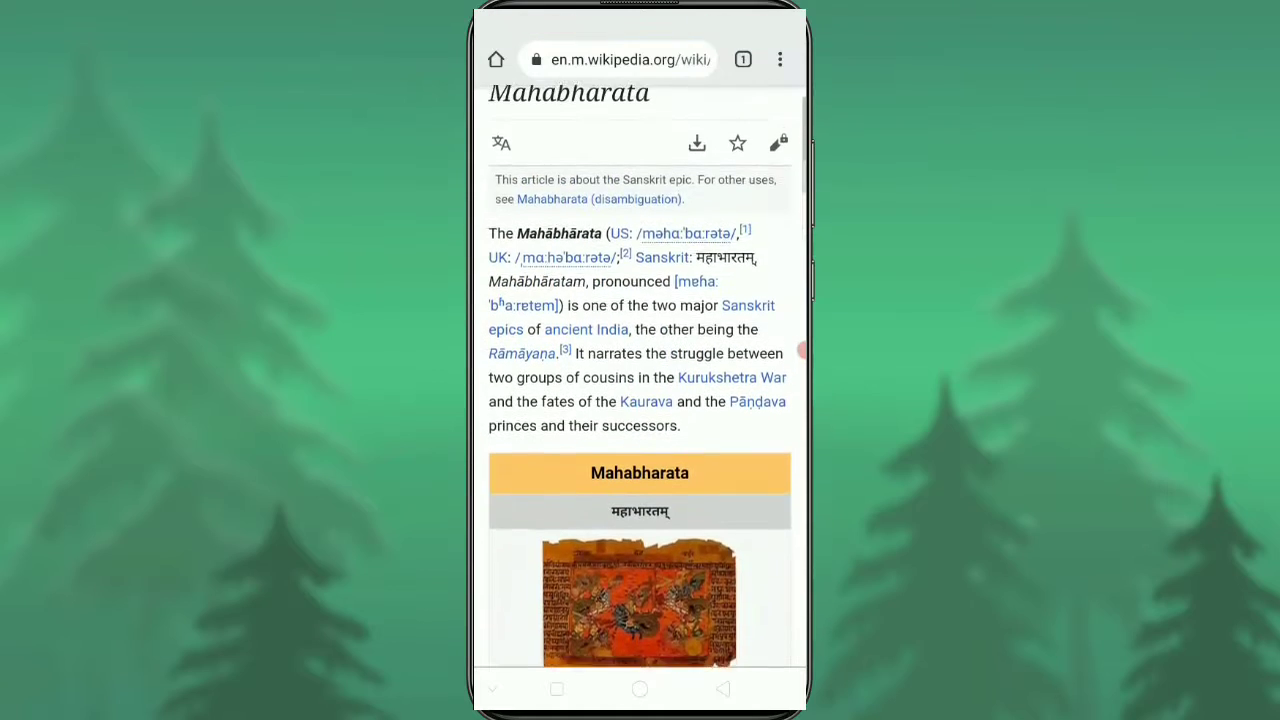
Step: Circle the browser's three-dot icon with the screen recorder's drawing brush, and close the brush
{"action": "left_click", "coordinate": [800, 350]}
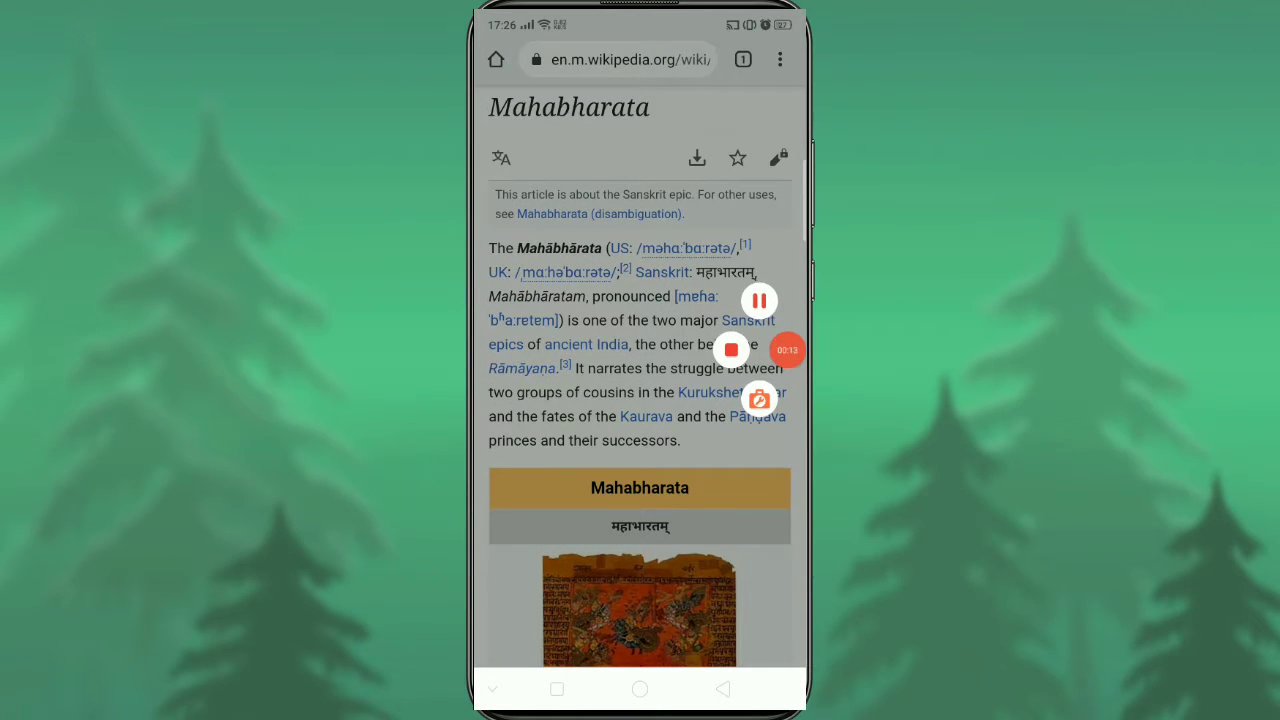
{"action": "left_click", "coordinate": [787, 350]}
{"action": "left_click", "coordinate": [489, 476]}
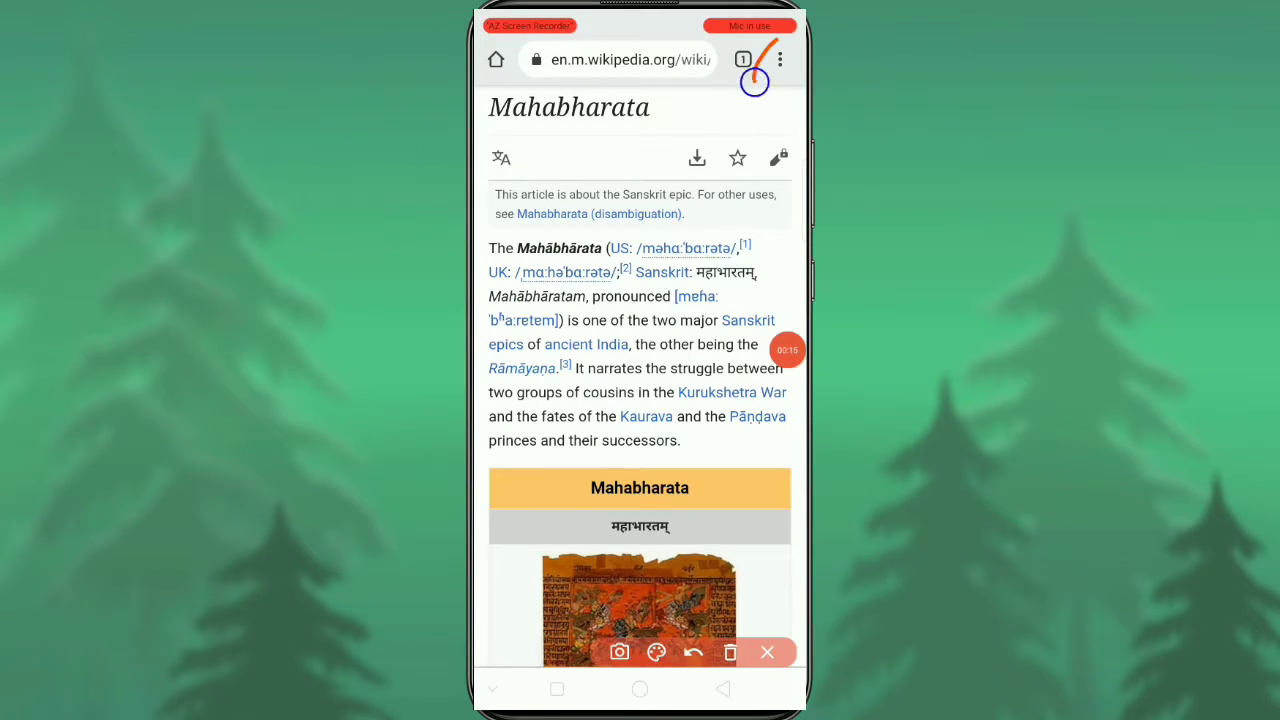
{"action": "left_click_drag", "start_coordinate": [754, 82], "coordinate": [787, 40]}
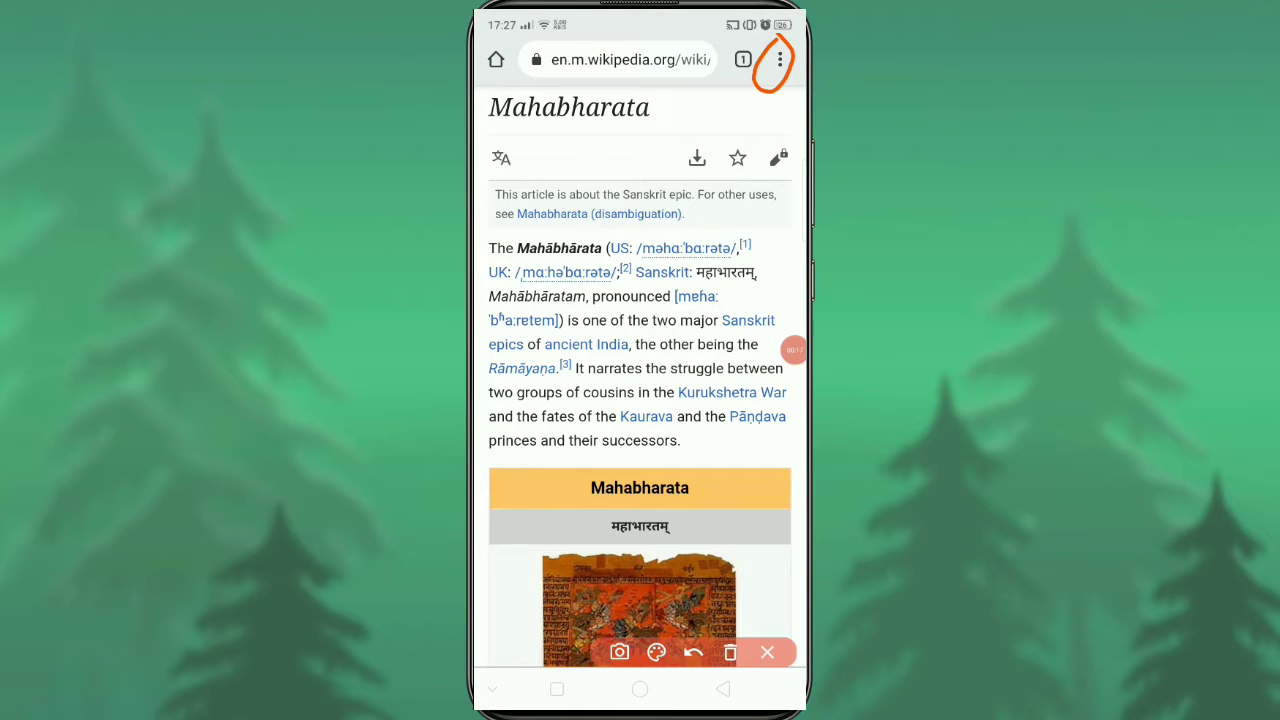
{"action": "left_click", "coordinate": [767, 652]}
Step: Generate a QR code for the Mahabharata Wikipedia page through Chrome's sharing options, and switch to the QR code scanner
{"action": "left_click", "coordinate": [780, 59]}
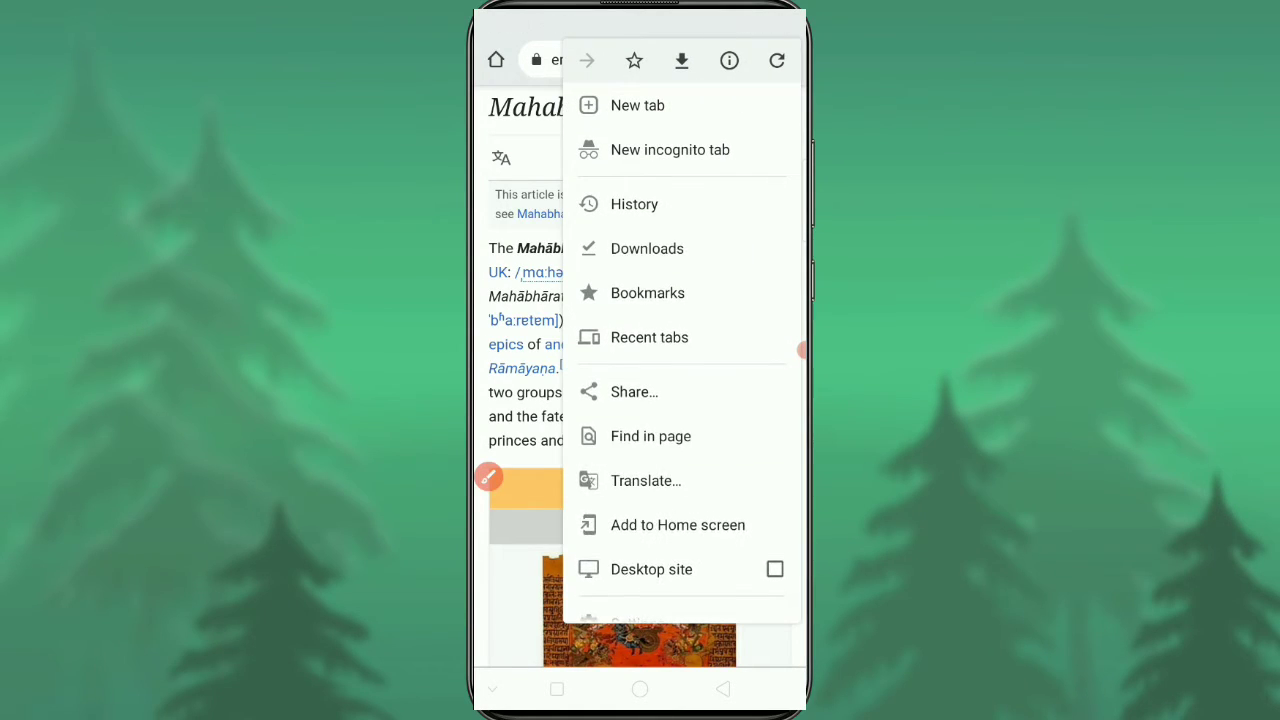
{"action": "left_click", "coordinate": [634, 391]}
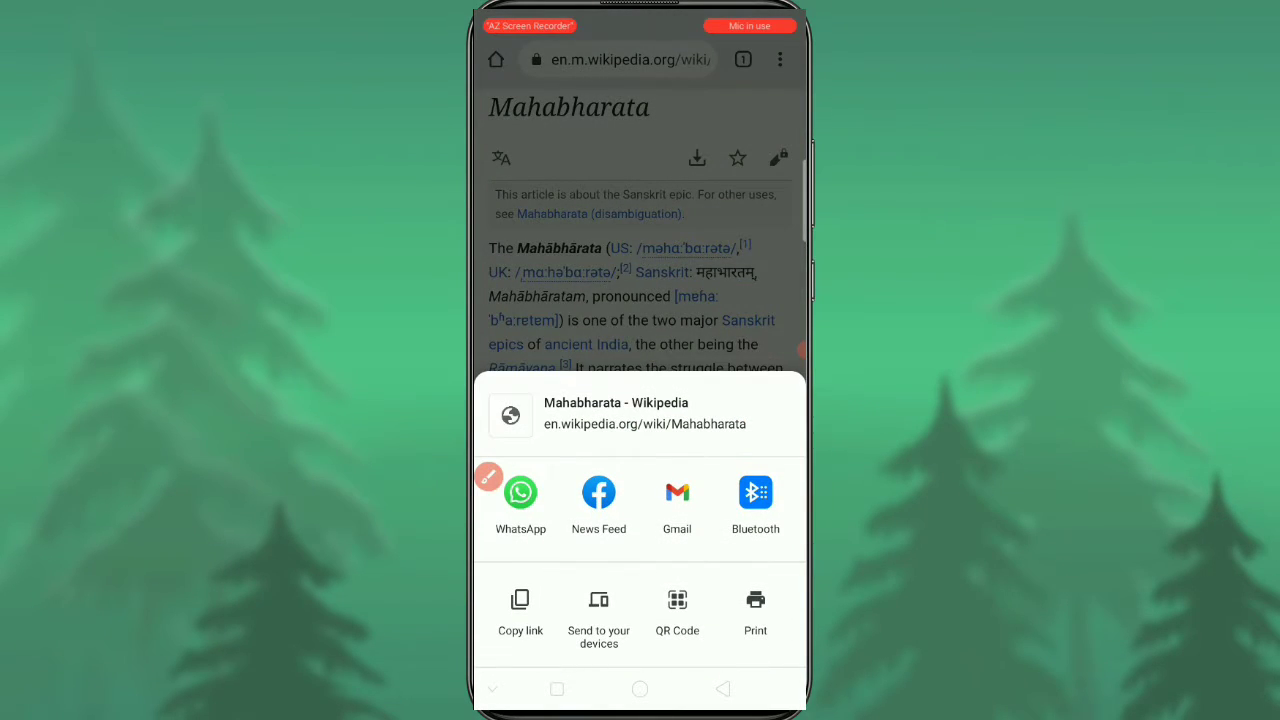
{"action": "left_click", "coordinate": [483, 476]}
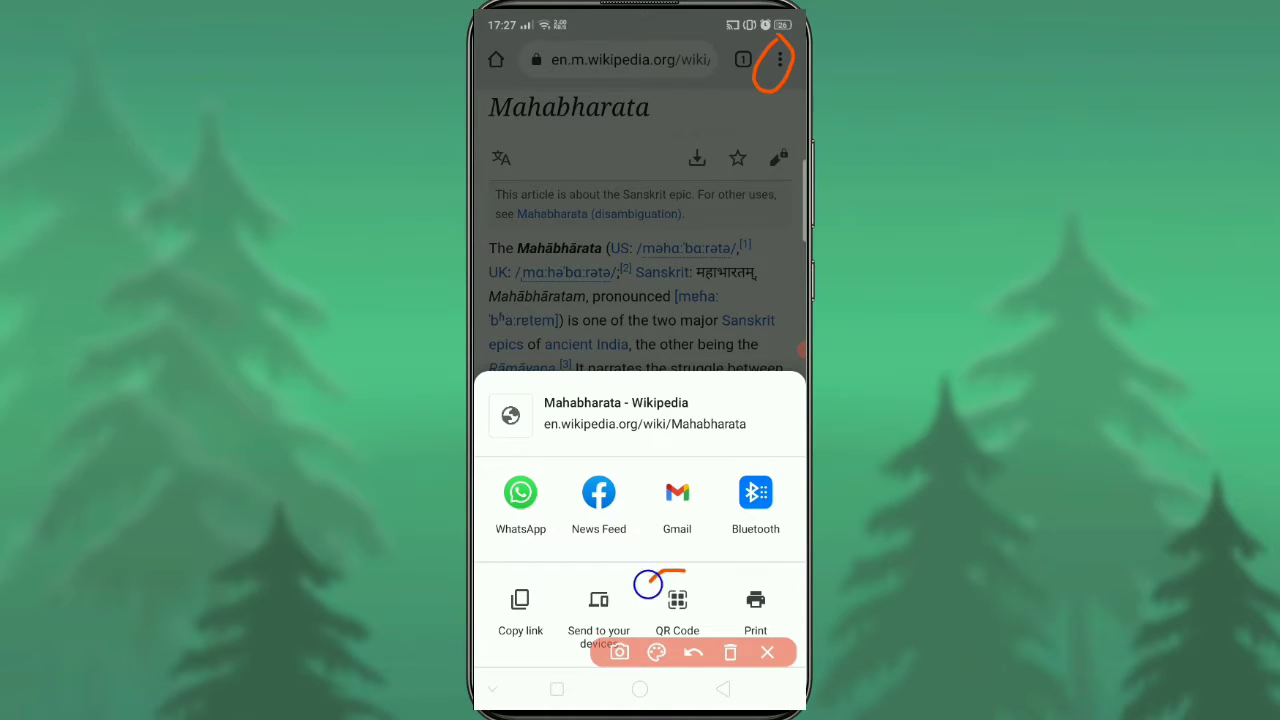
{"action": "left_click", "coordinate": [767, 652]}
{"action": "left_click", "coordinate": [677, 605]}
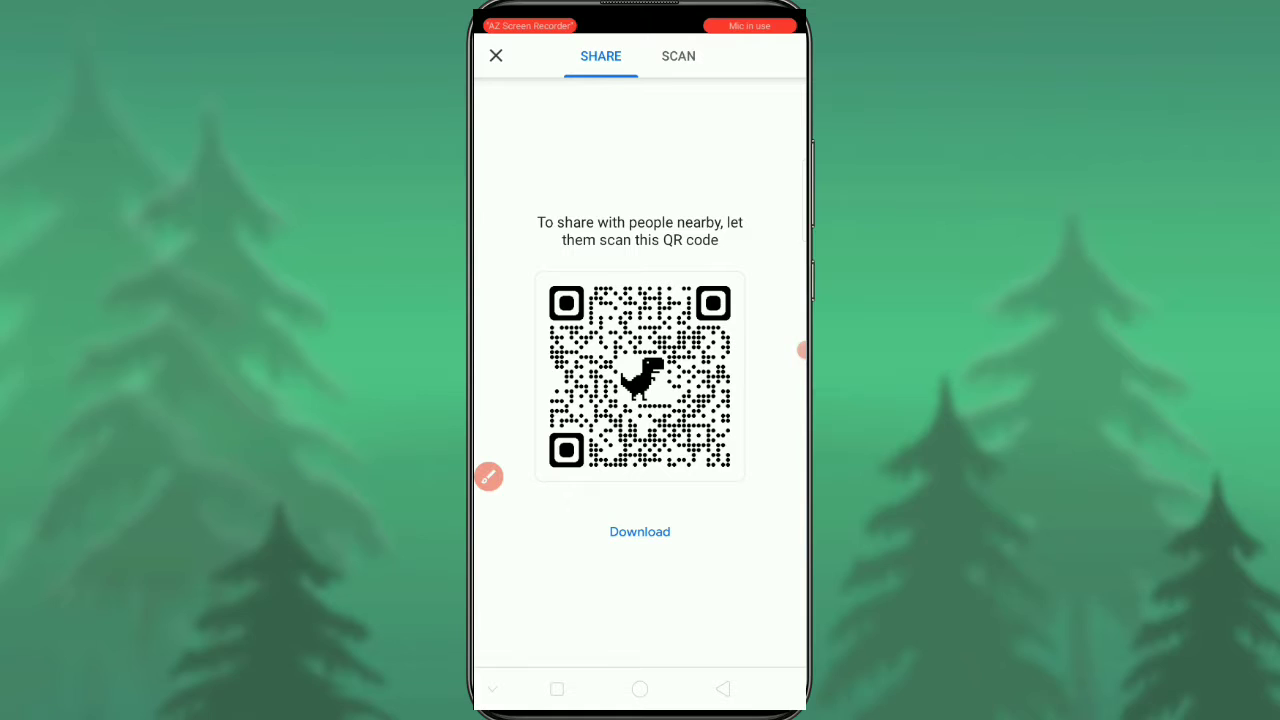
{"action": "left_click", "coordinate": [678, 56]}
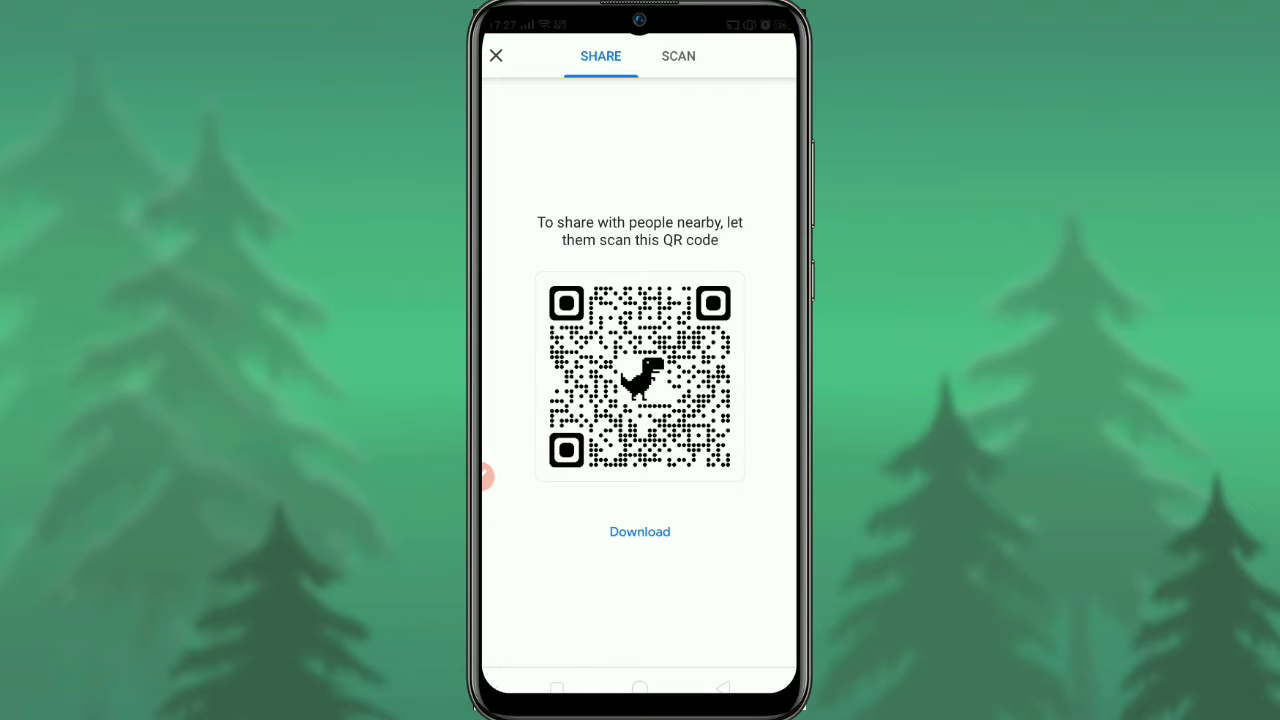
{"action": "left_click", "coordinate": [678, 56]}
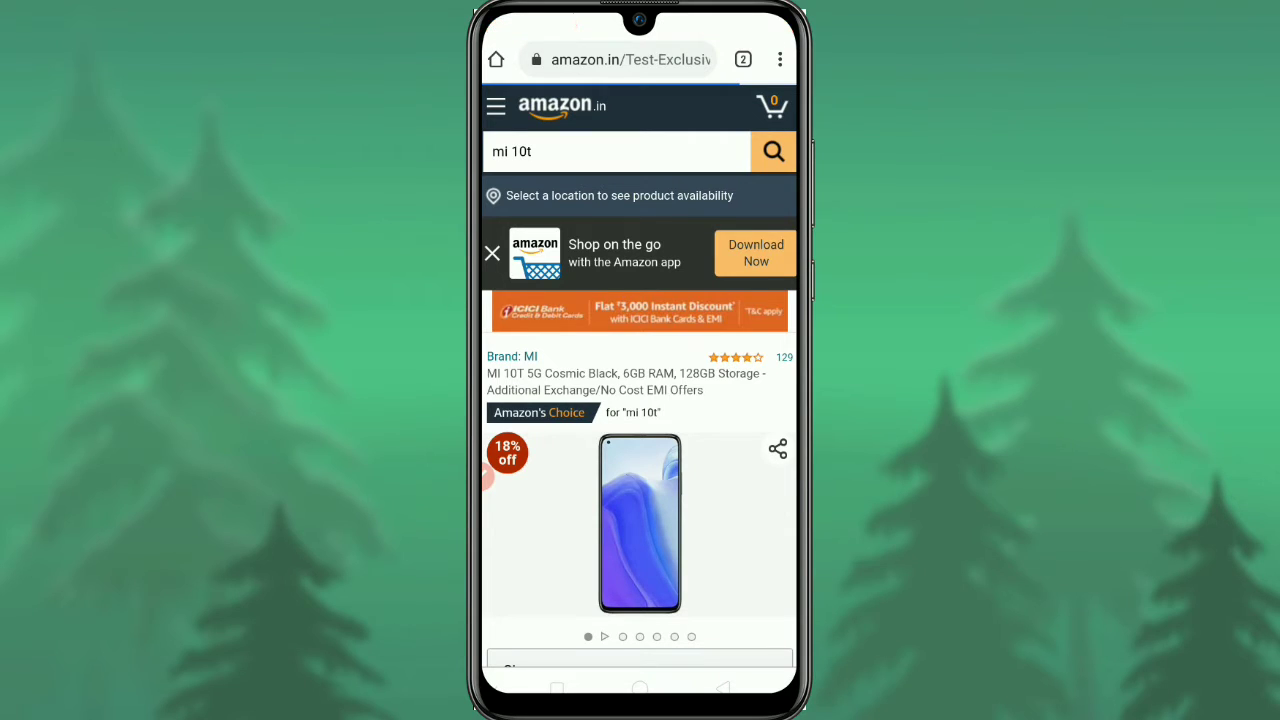
Step: Examine the price, delivery and offer details on Amazon's MI 10T 5G product page
{"action": "scroll", "coordinate": [639, 400], "scroll_direction": "down", "scroll_amount": 3}
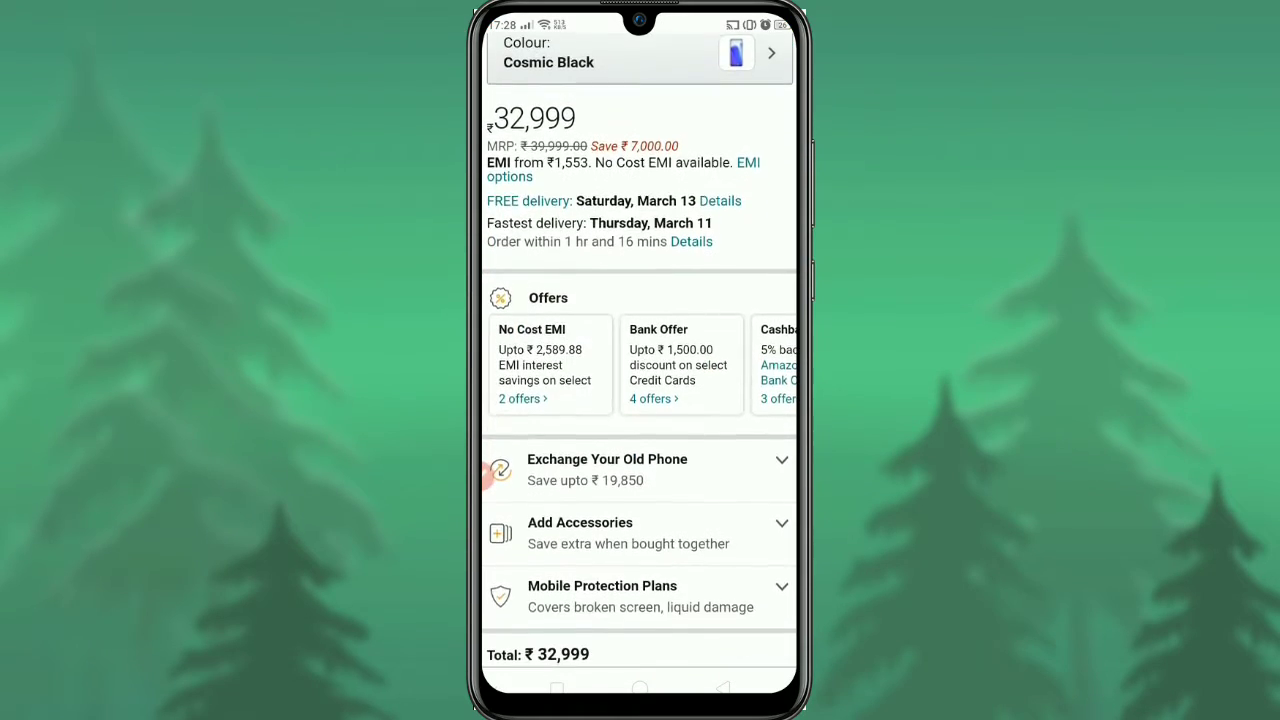
{"action": "scroll", "coordinate": [639, 400], "scroll_direction": "down", "scroll_amount": 2}
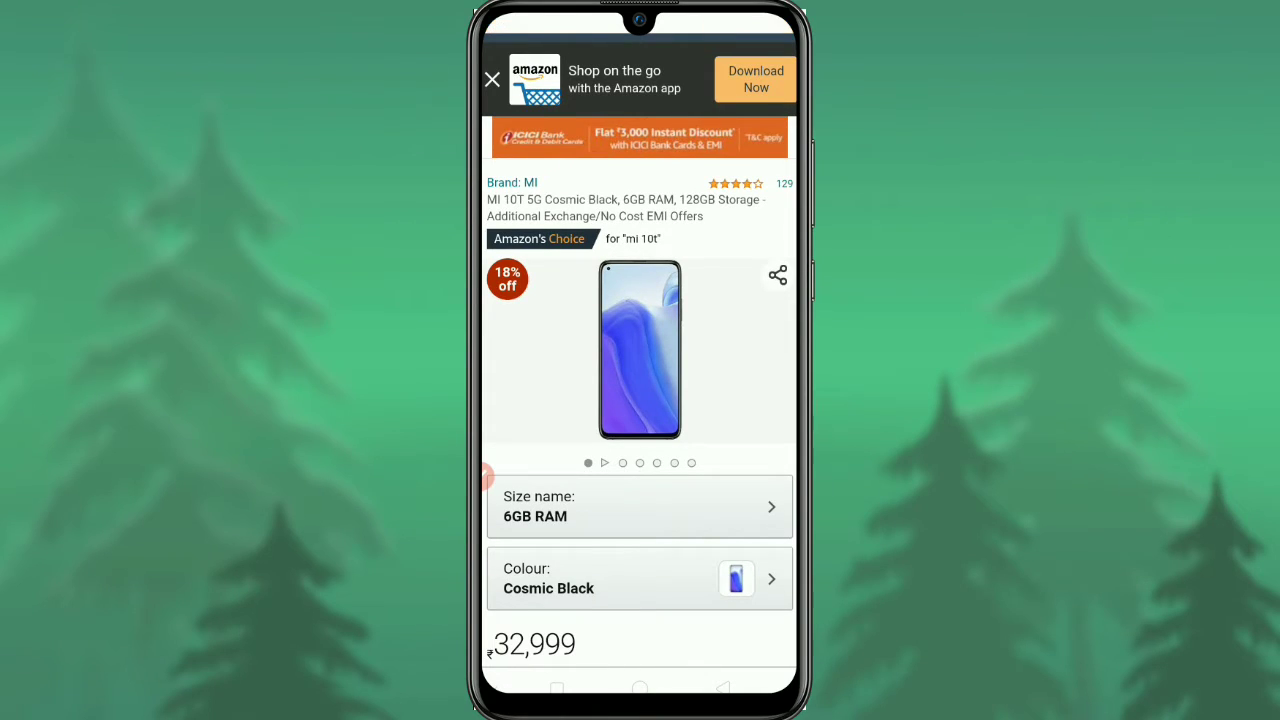
{"action": "scroll", "coordinate": [640, 400], "scroll_direction": "down", "scroll_amount": 3}
{"action": "scroll", "coordinate": [640, 400], "scroll_direction": "down", "scroll_amount": 1}
{"action": "scroll", "coordinate": [640, 400], "scroll_direction": "up", "scroll_amount": 5}
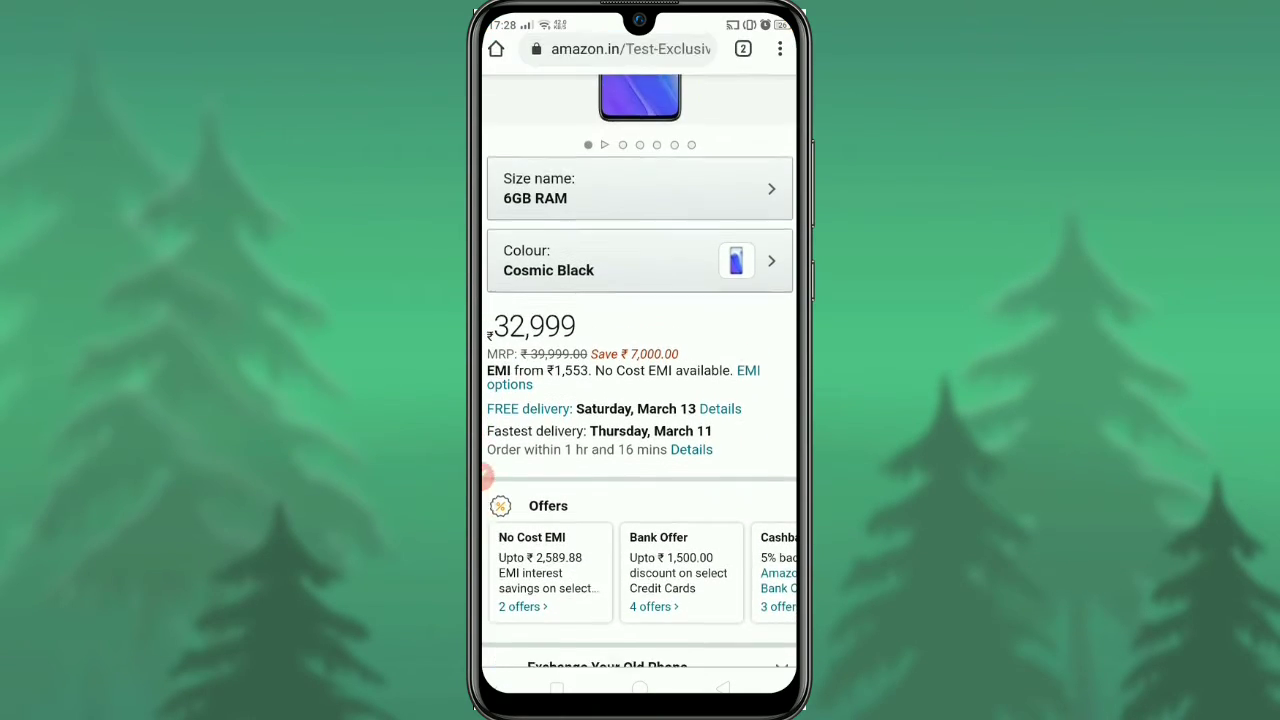